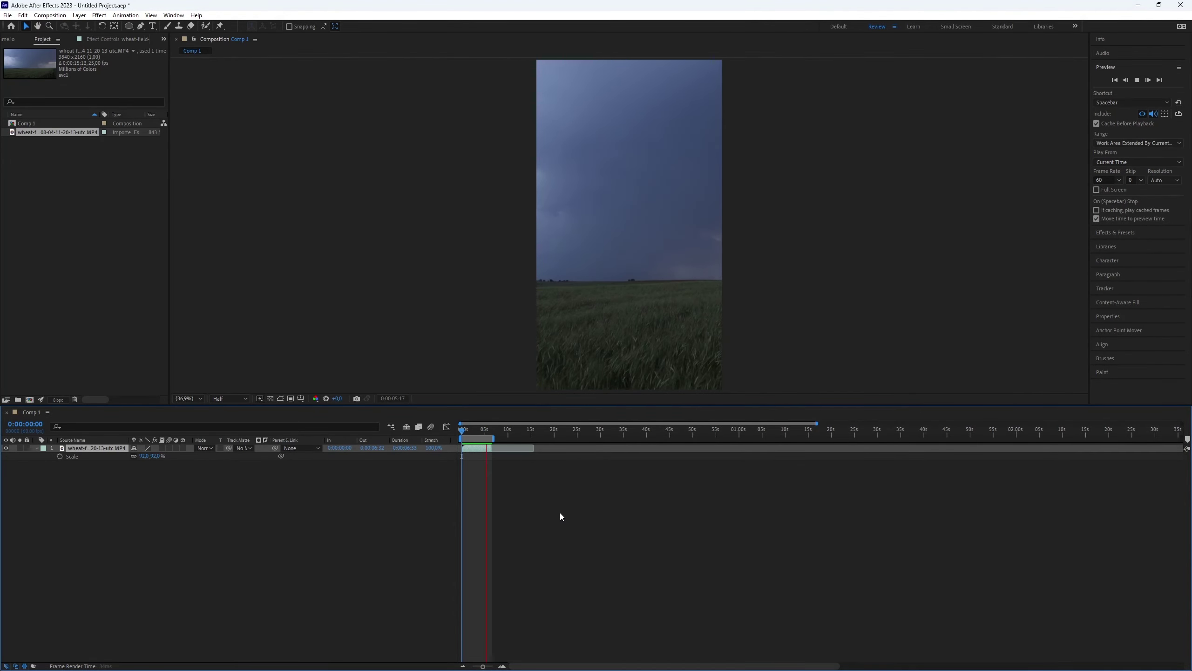
Add a comp-sized pure red (FF0000) solid named Red Solid 1 above the wheat footage
key("space")
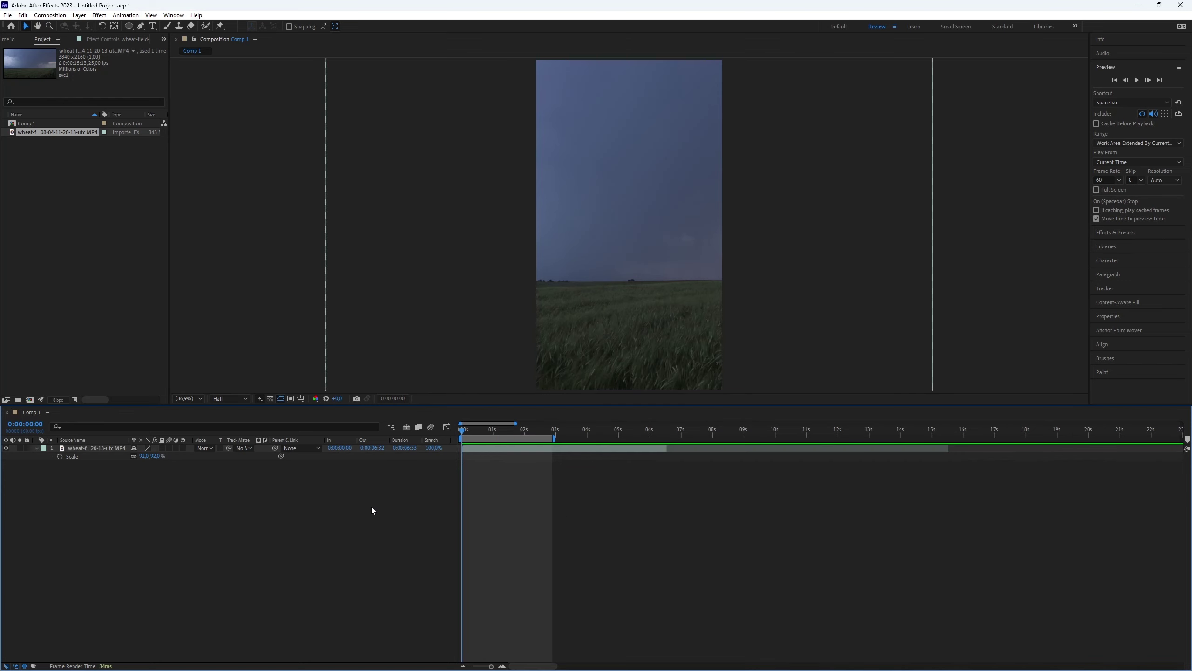
key("ctrl+y")
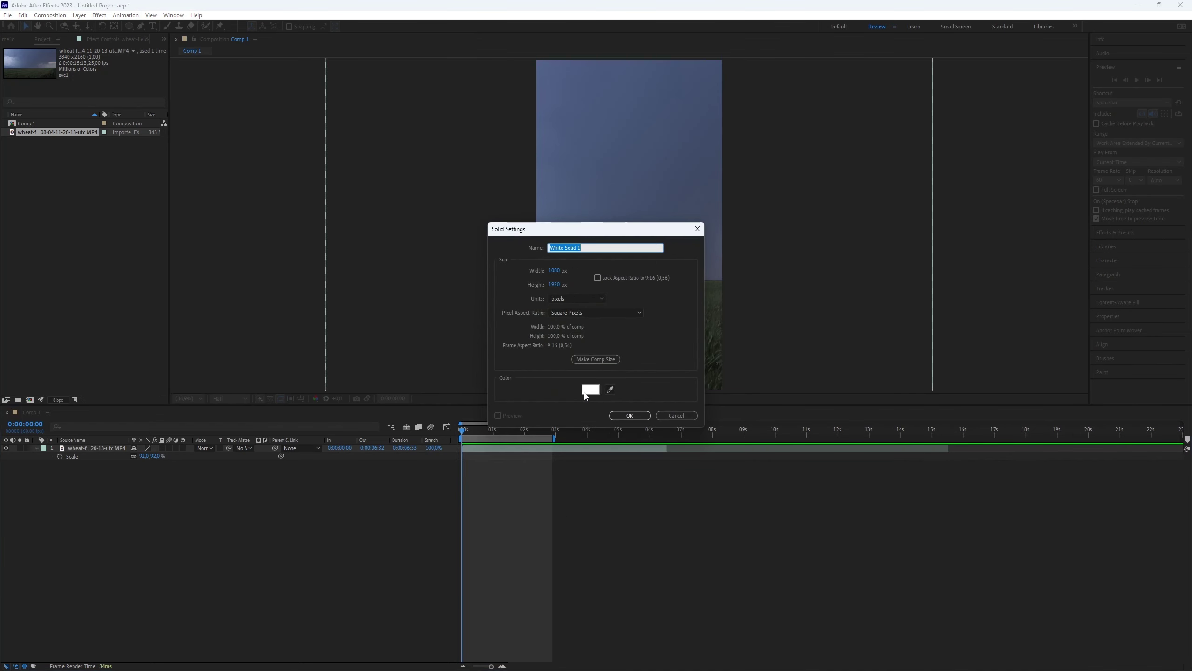
left_click(587, 392)
left_click_drag(501, 463, 371, 265)
left_click(365, 285)
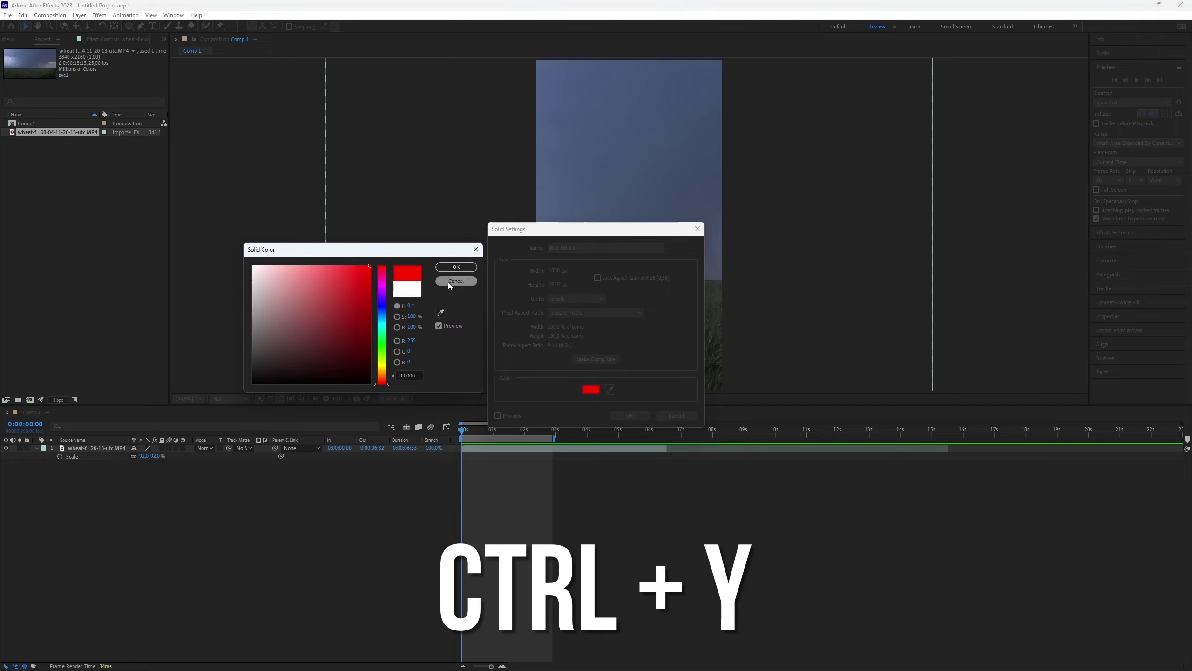
left_click(456, 266)
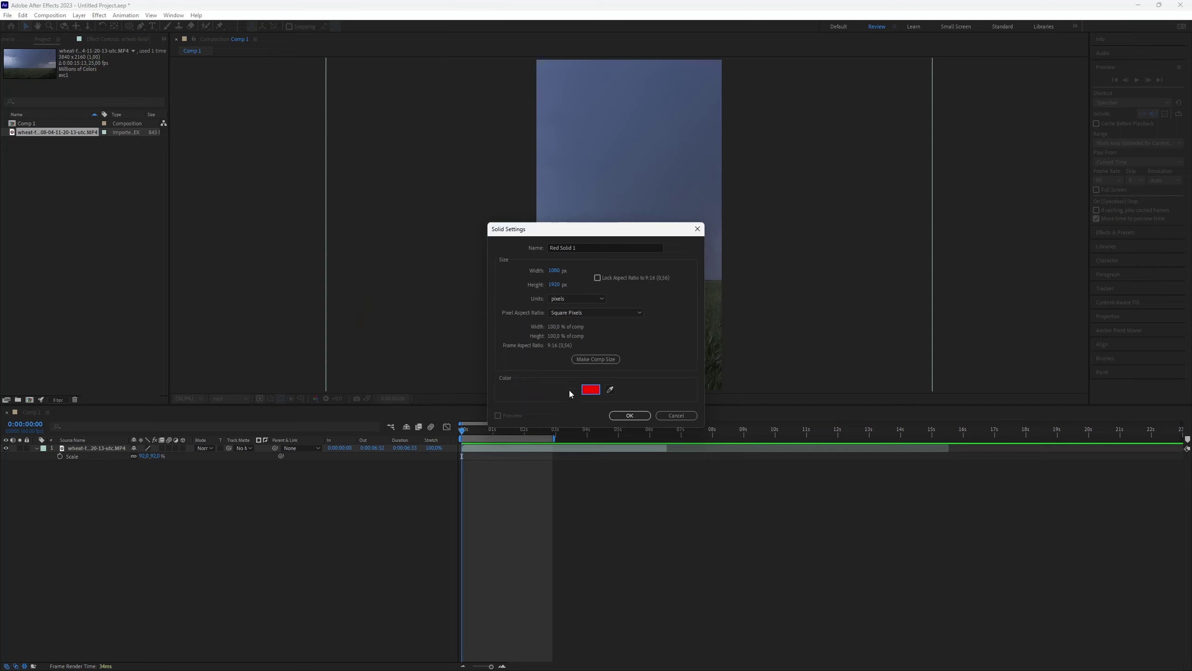
left_click(599, 357)
left_click(619, 414)
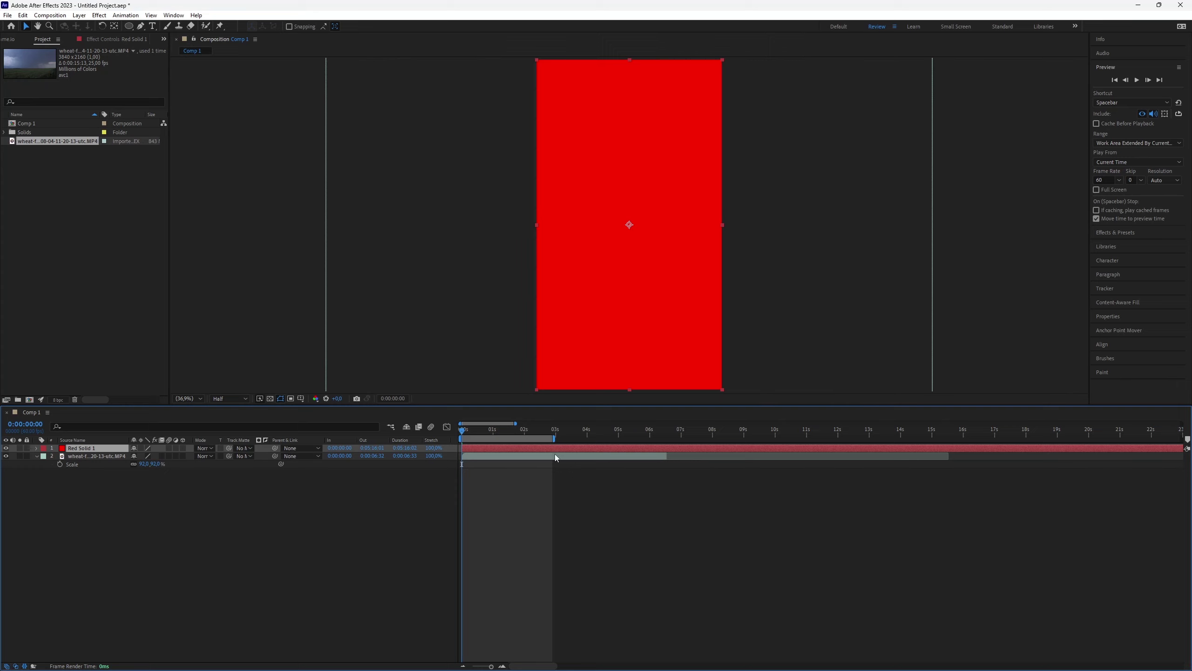
Give Red Solid 1 an inverted oval mask feathered to about 431 px
double_click(129, 26)
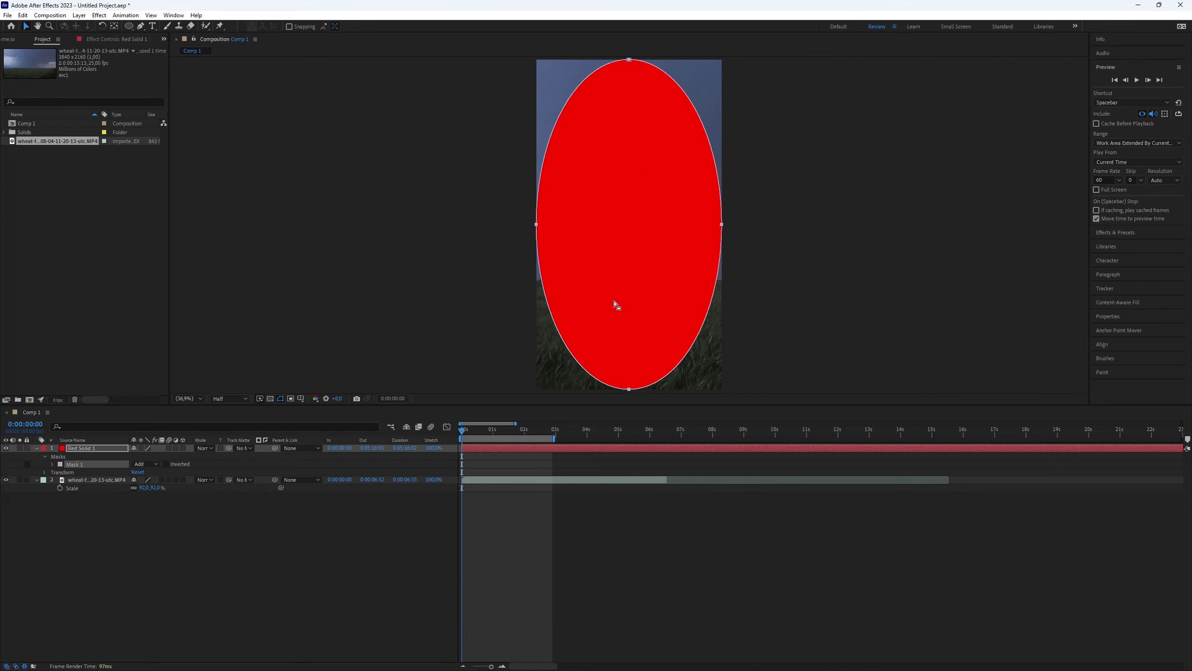
left_click(166, 464)
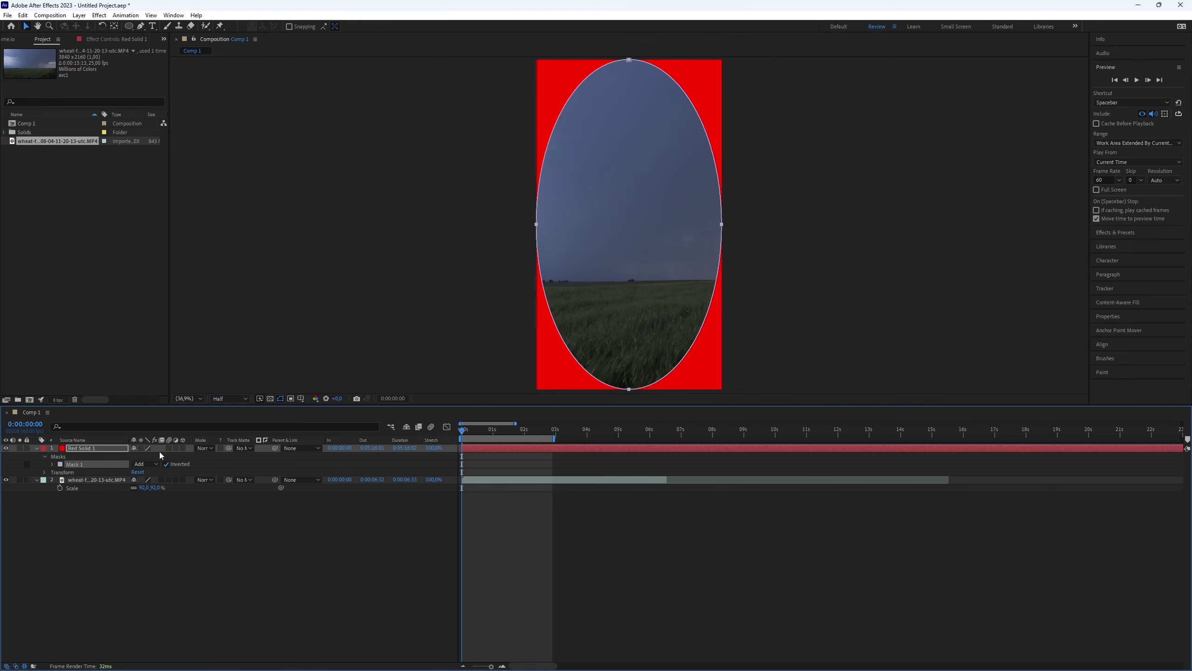
left_click(106, 448)
key("f")
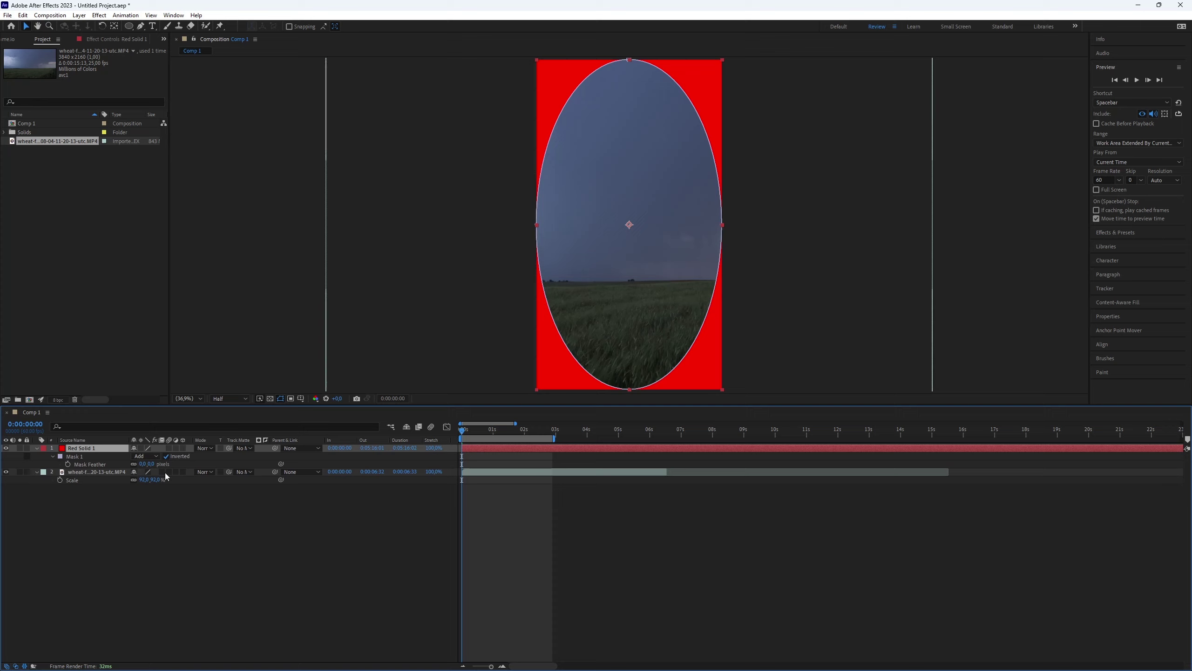
left_click_drag(143, 463, 175, 463)
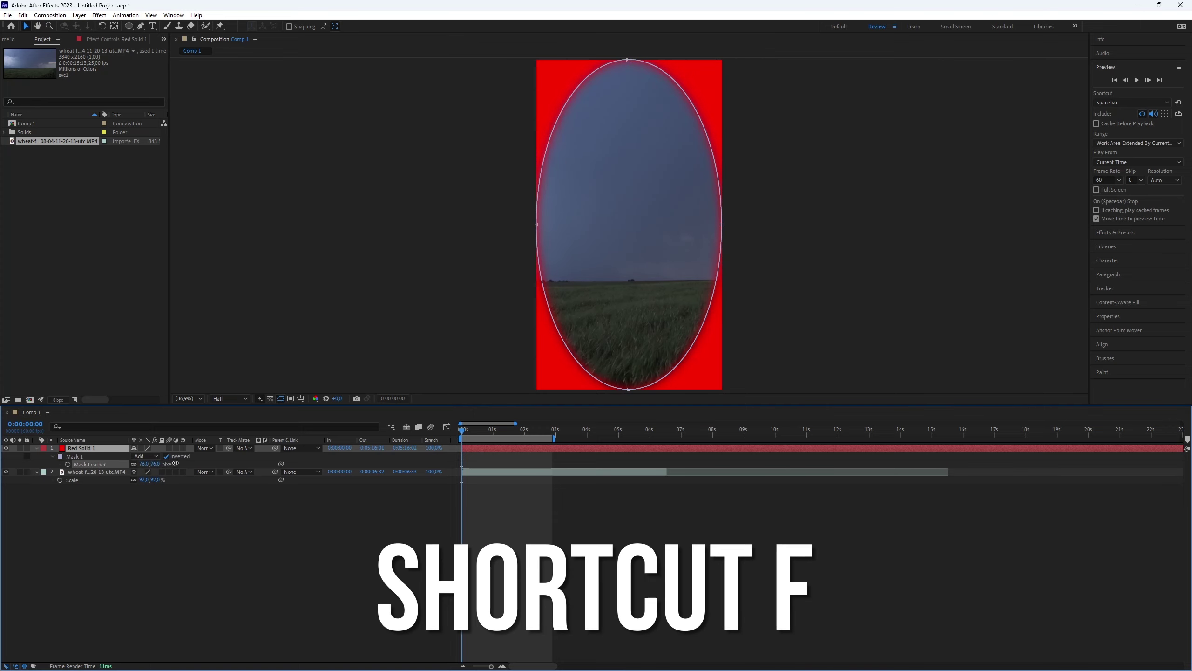
left_click_drag(257, 463, 341, 463)
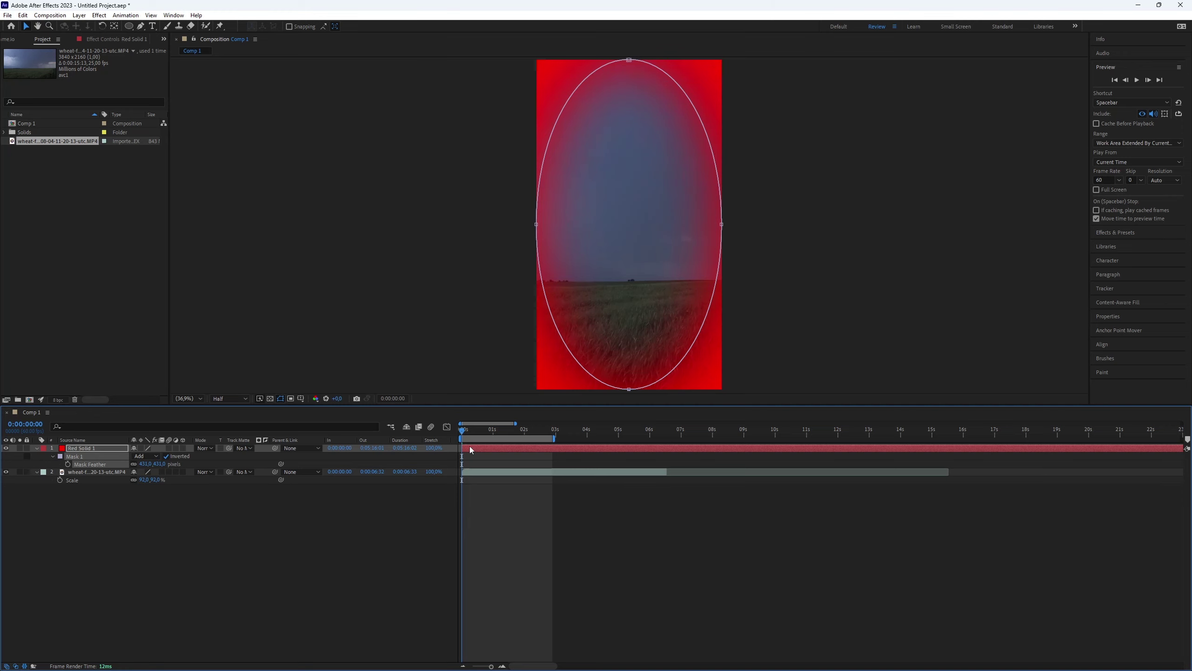
left_click(485, 448)
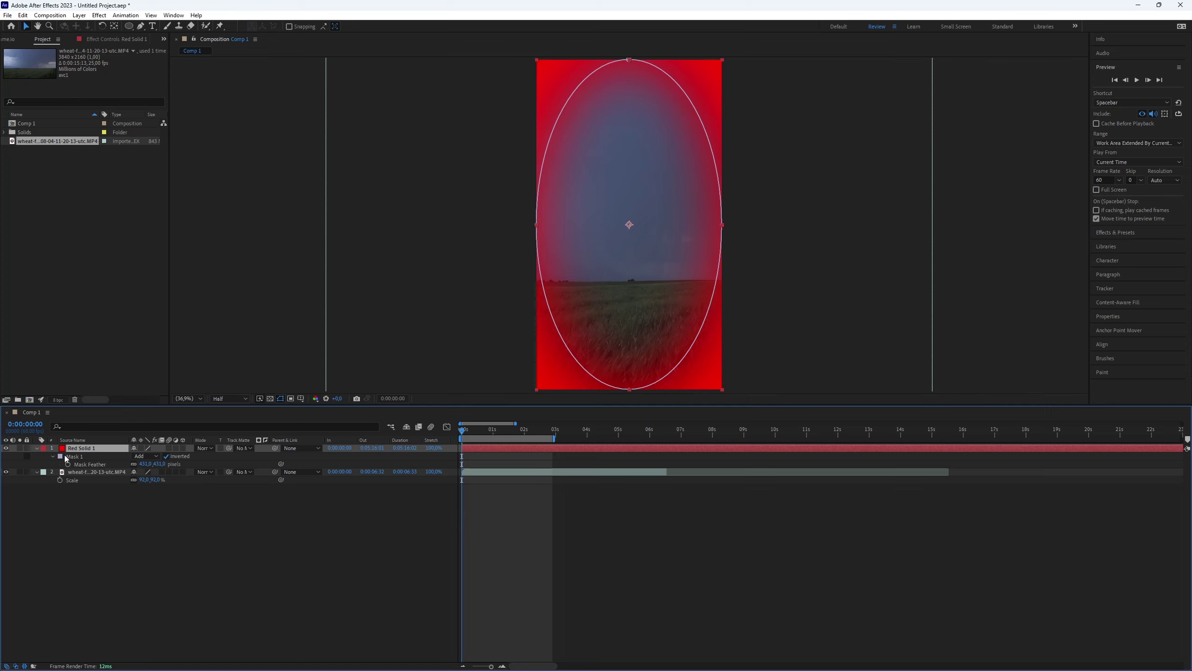
Set Red Solid 1 opacity to 0% and add Opacity and Scale keyframes at frame zero
key("t")
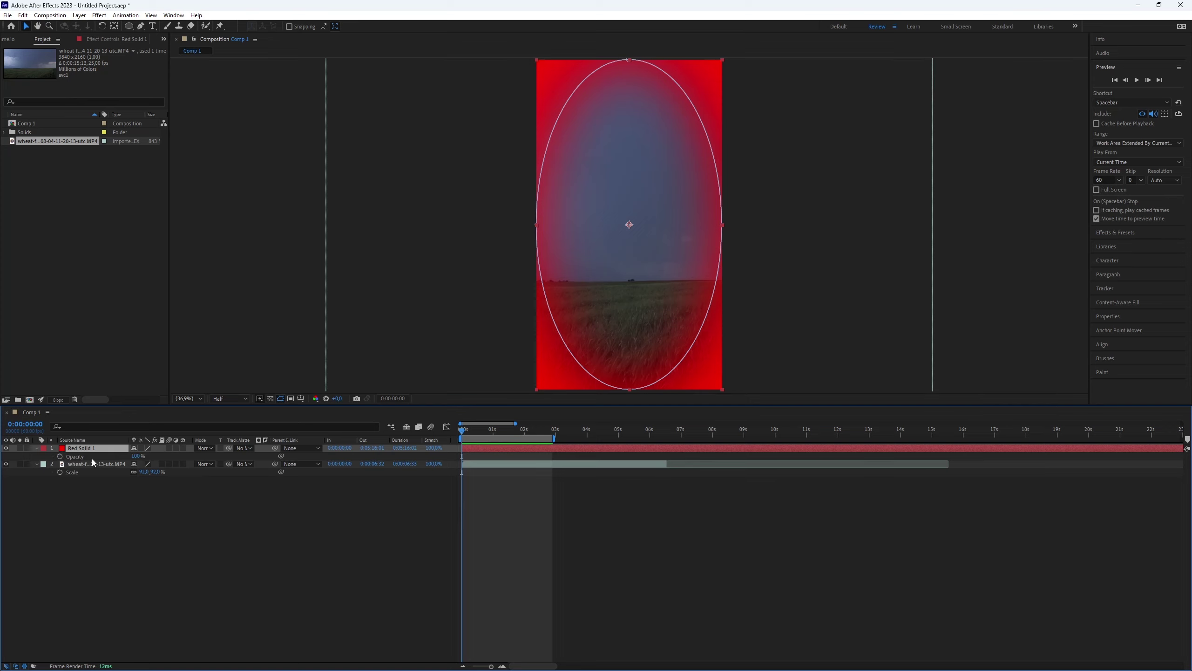
left_click_drag(135, 456, 55, 464)
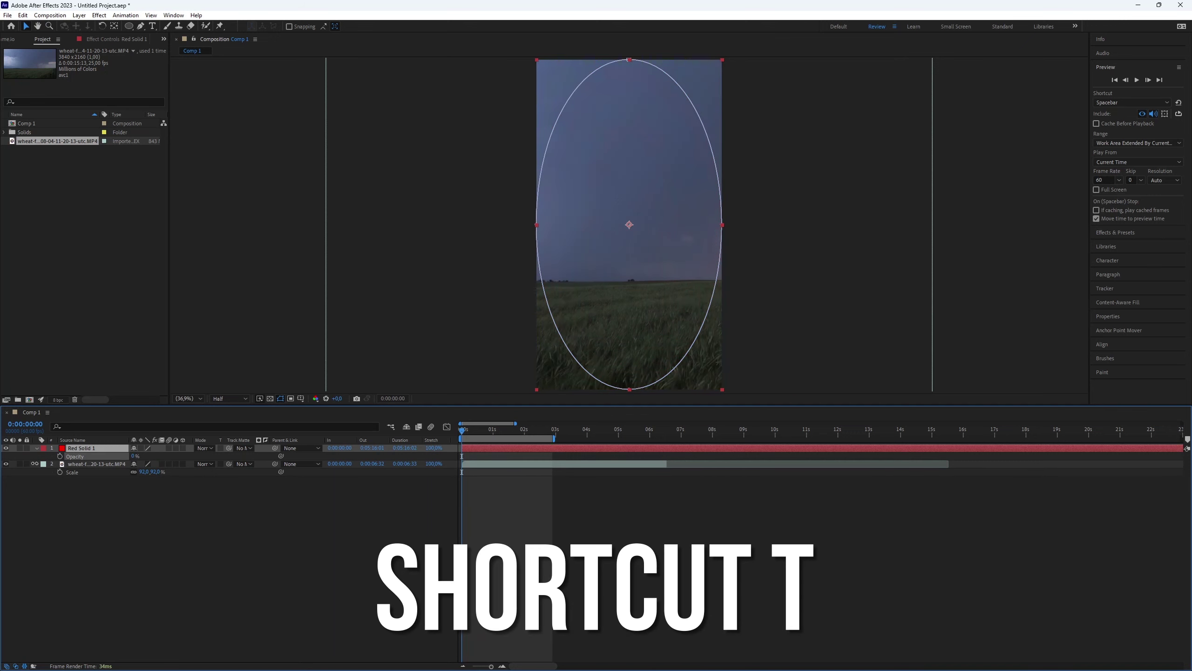
left_click(60, 456)
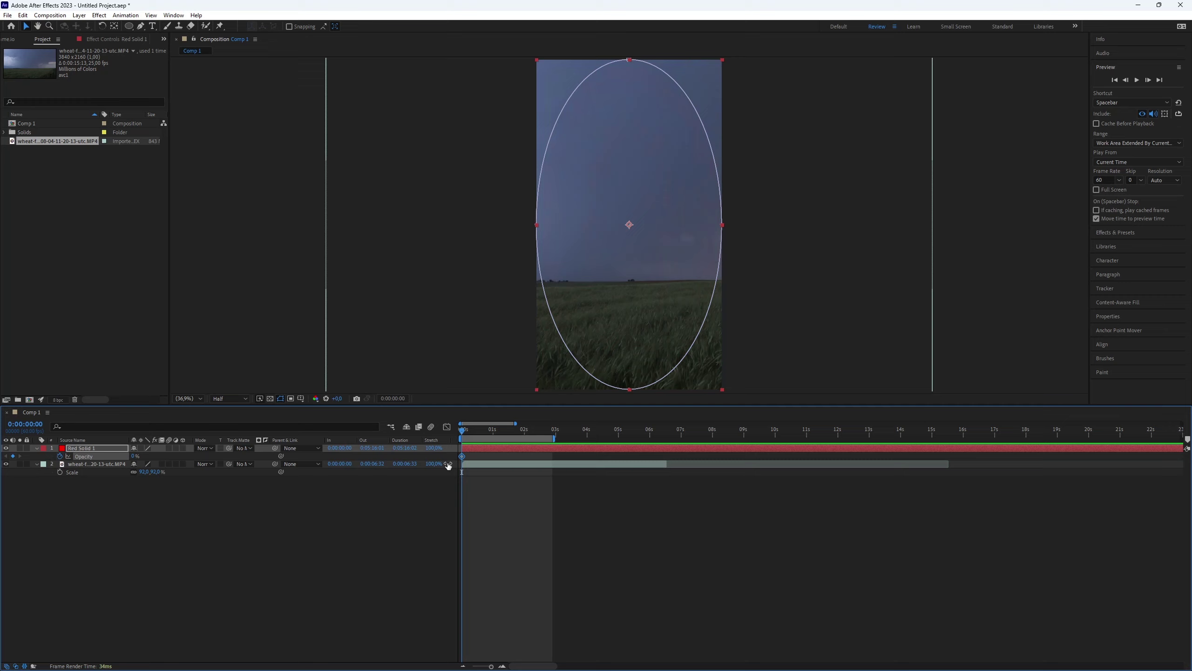
key("s")
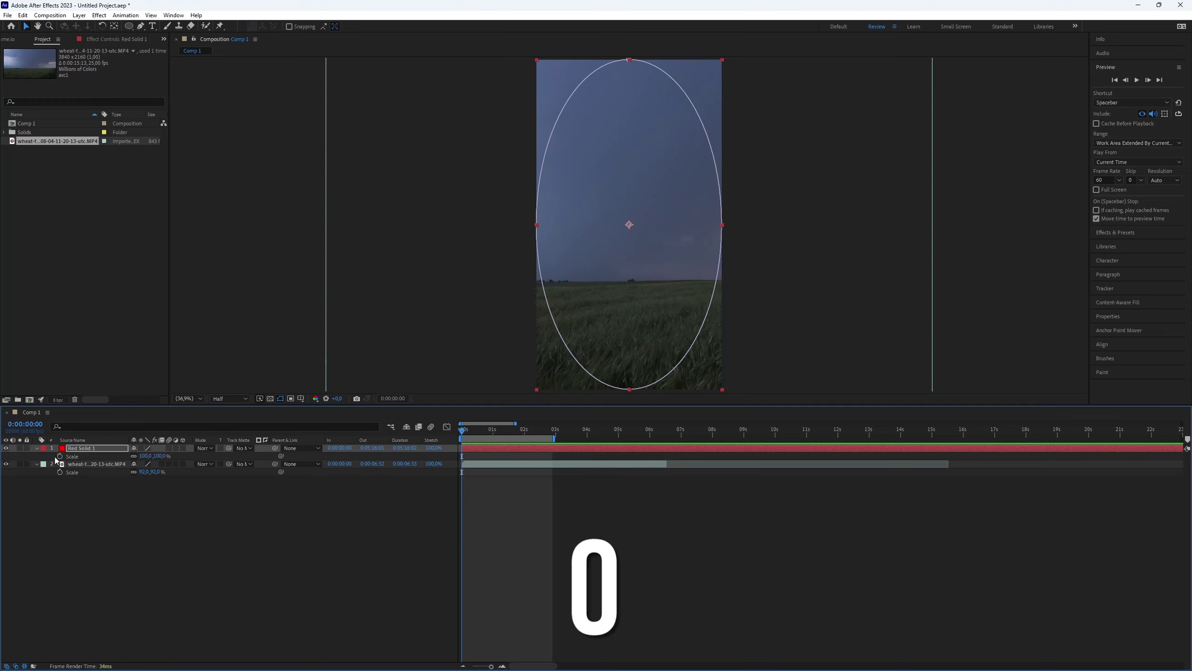
left_click(59, 456)
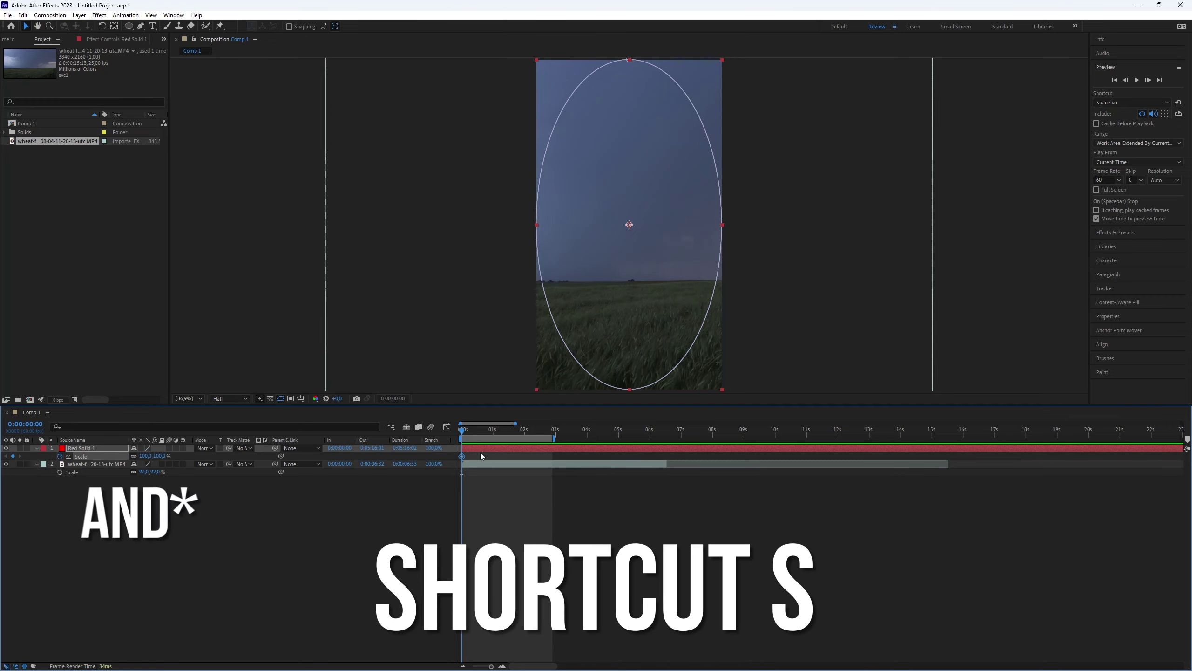
key("u")
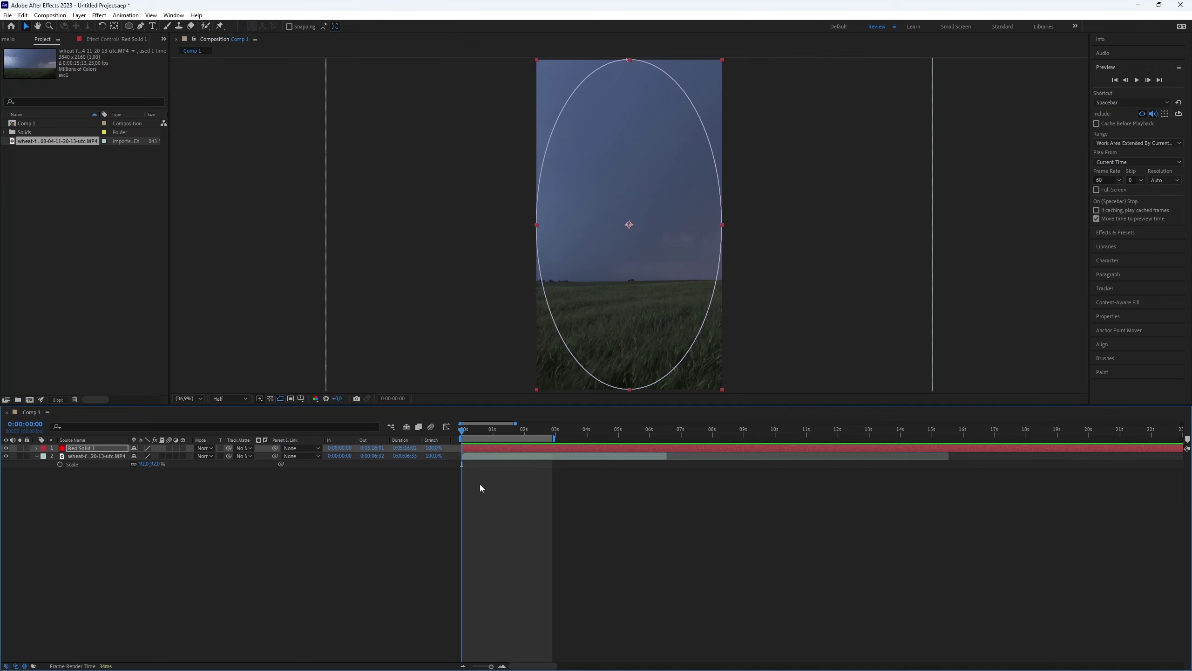
key("u")
key("u")
key("u")
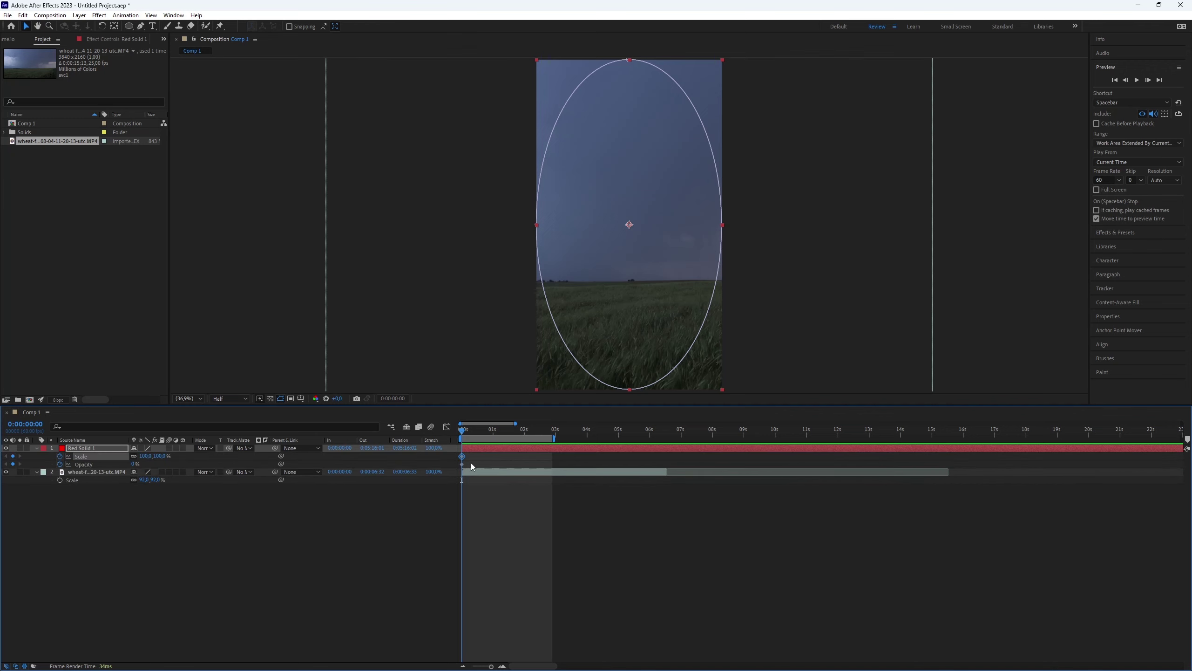
mouse_move(475, 458)
left_mouse_down()
mouse_move(448, 482)
mouse_move(457, 469)
left_mouse_up()
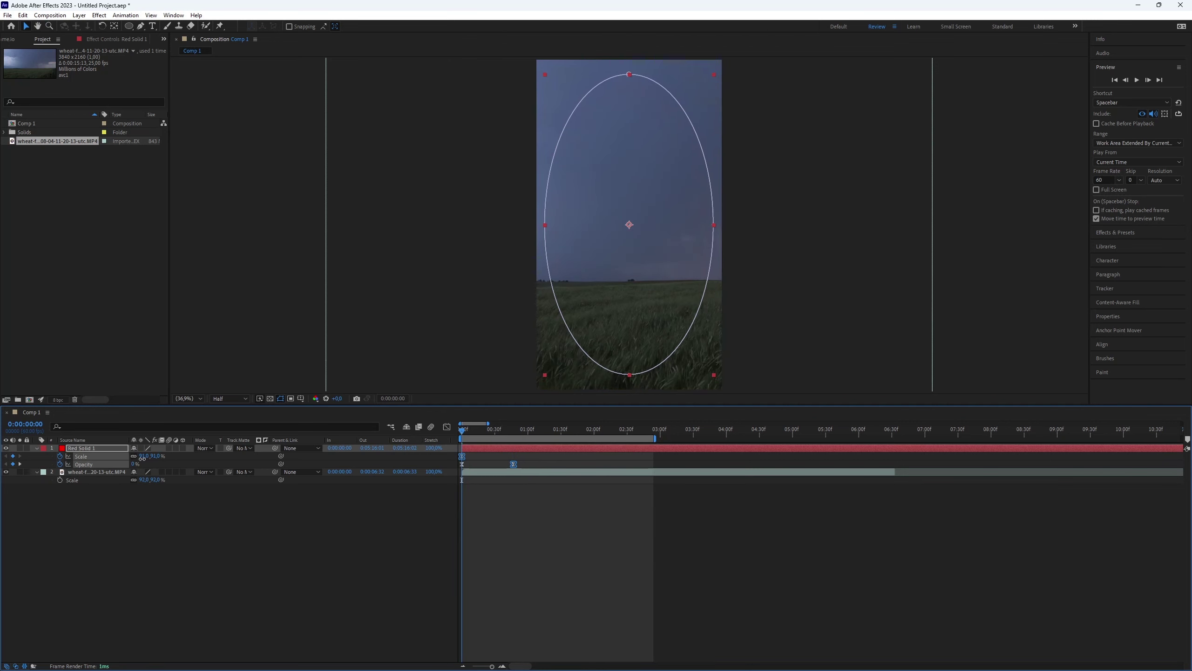
Keyframe the red solid from 204% scale down to 133% and 100% opacity at 0:00:00:47
left_click_drag(148, 456, 189, 453)
left_click(310, 461)
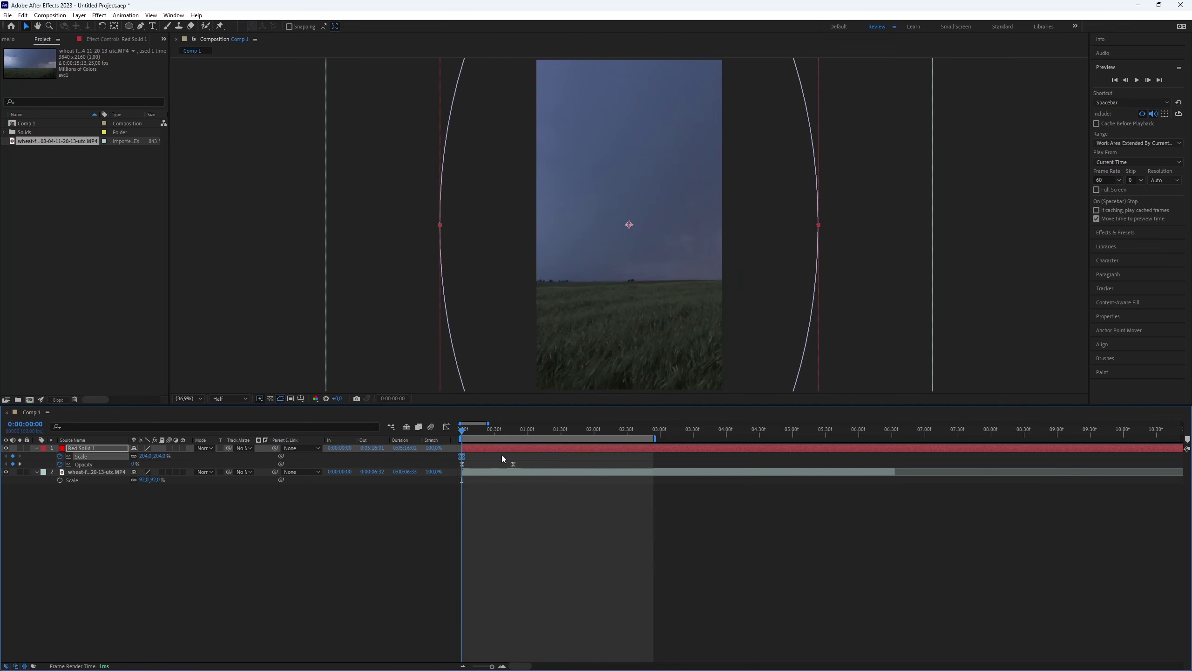
left_click_drag(505, 432, 514, 433)
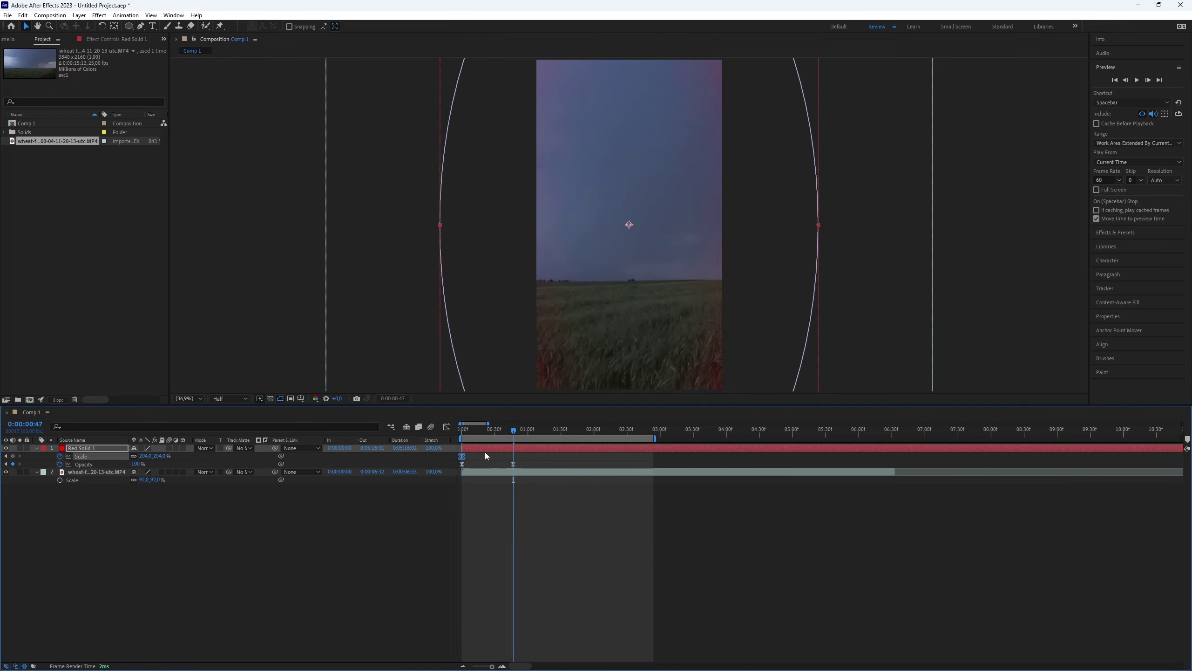
left_click_drag(145, 456, 120, 470)
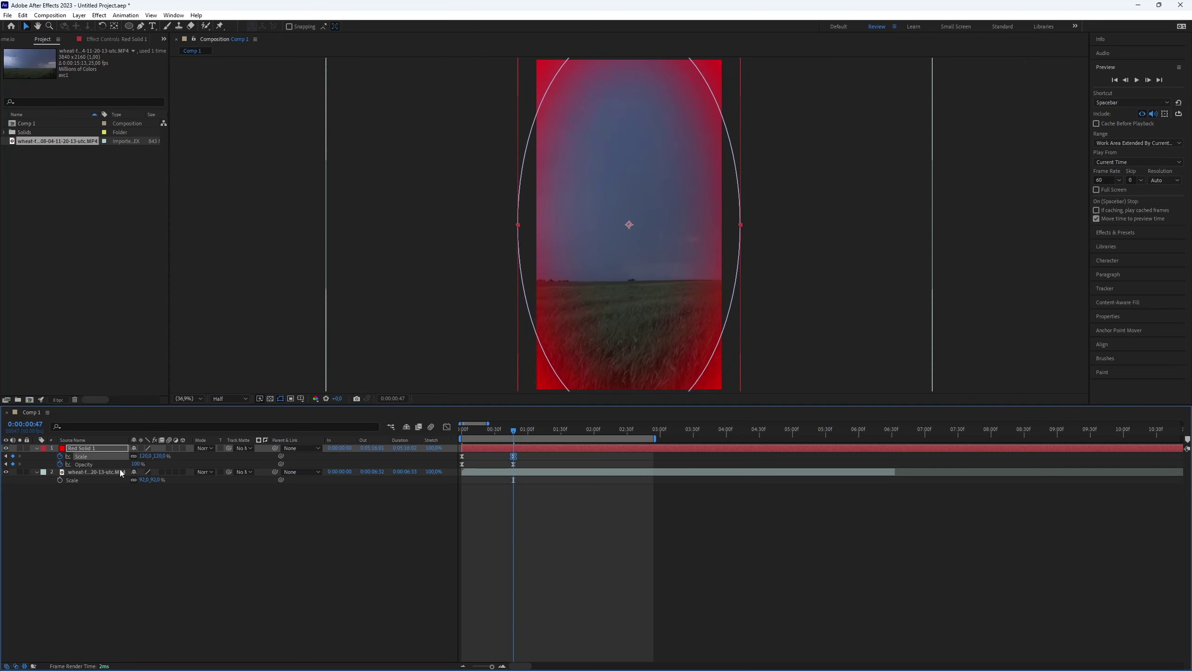
left_click(524, 459)
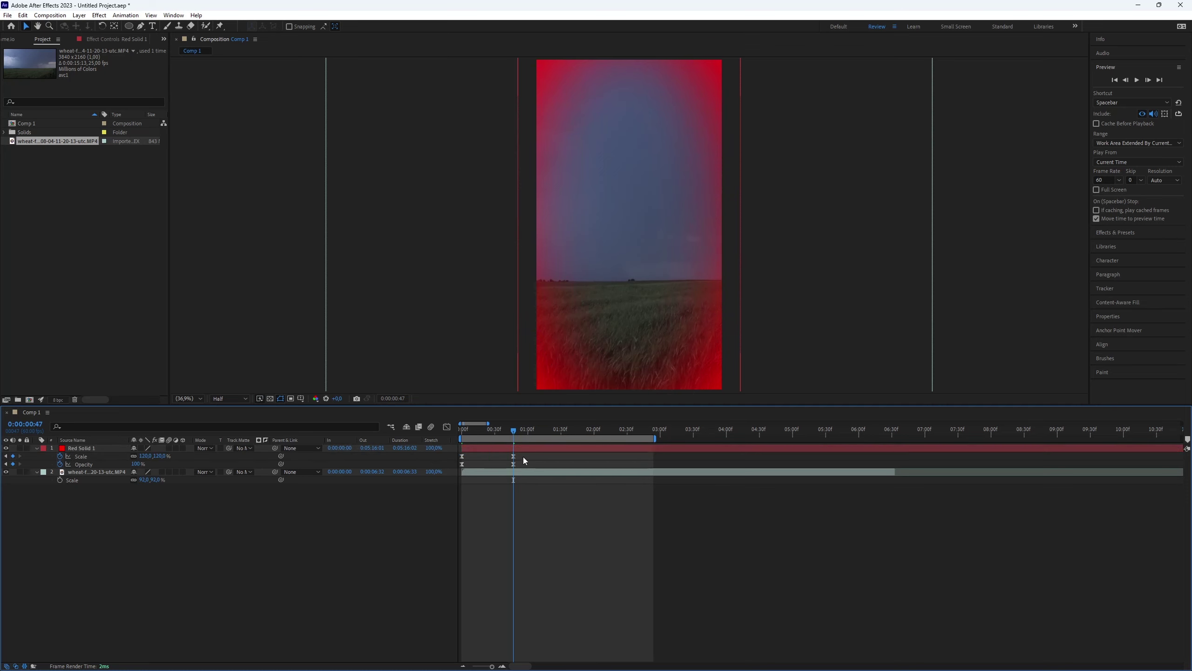
left_click_drag(523, 457, 453, 453)
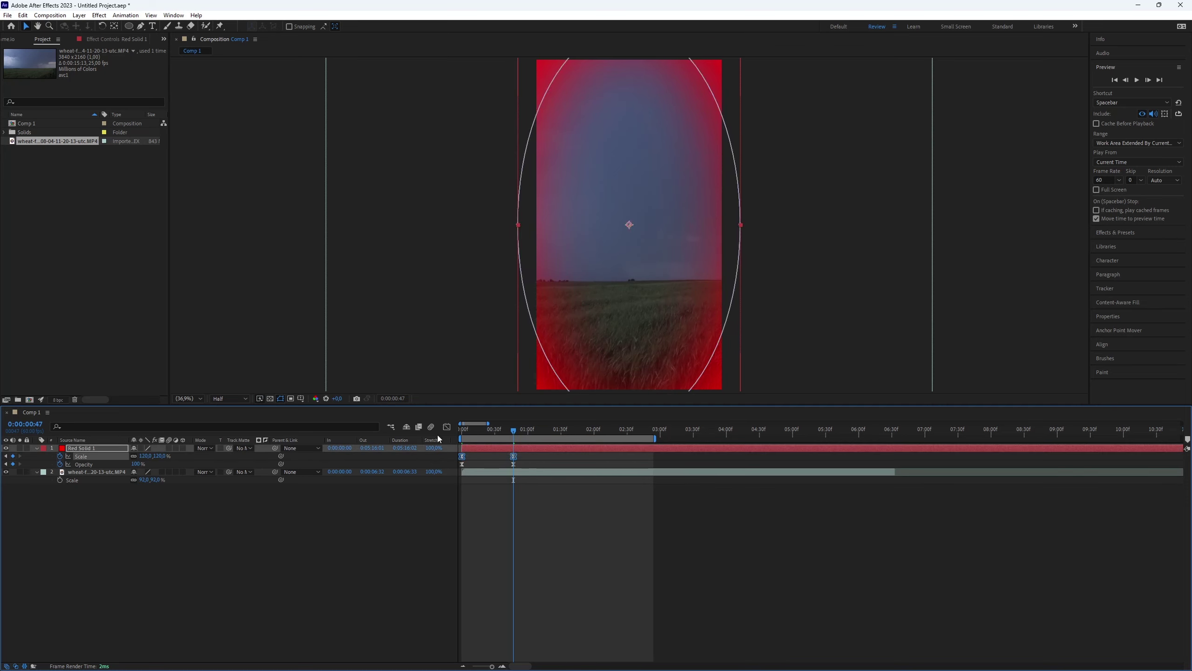
left_click(446, 427)
Reshape the Opacity curve in the Graph Editor to rise steeply then ease into 100%
key("Home")
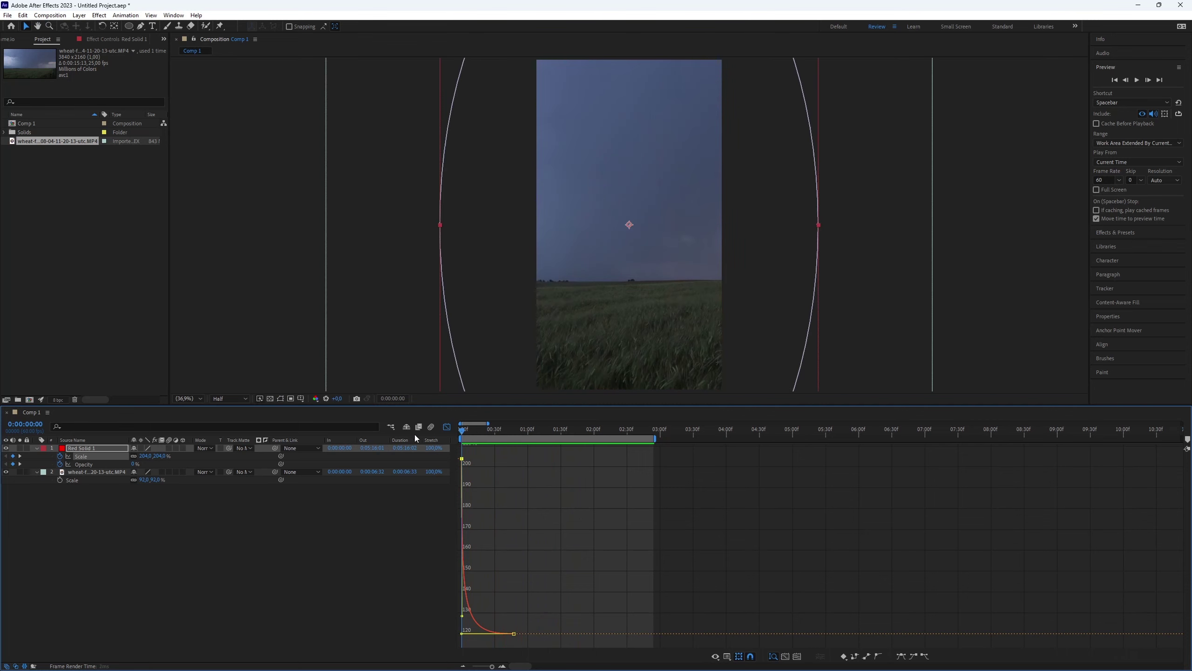
key("space")
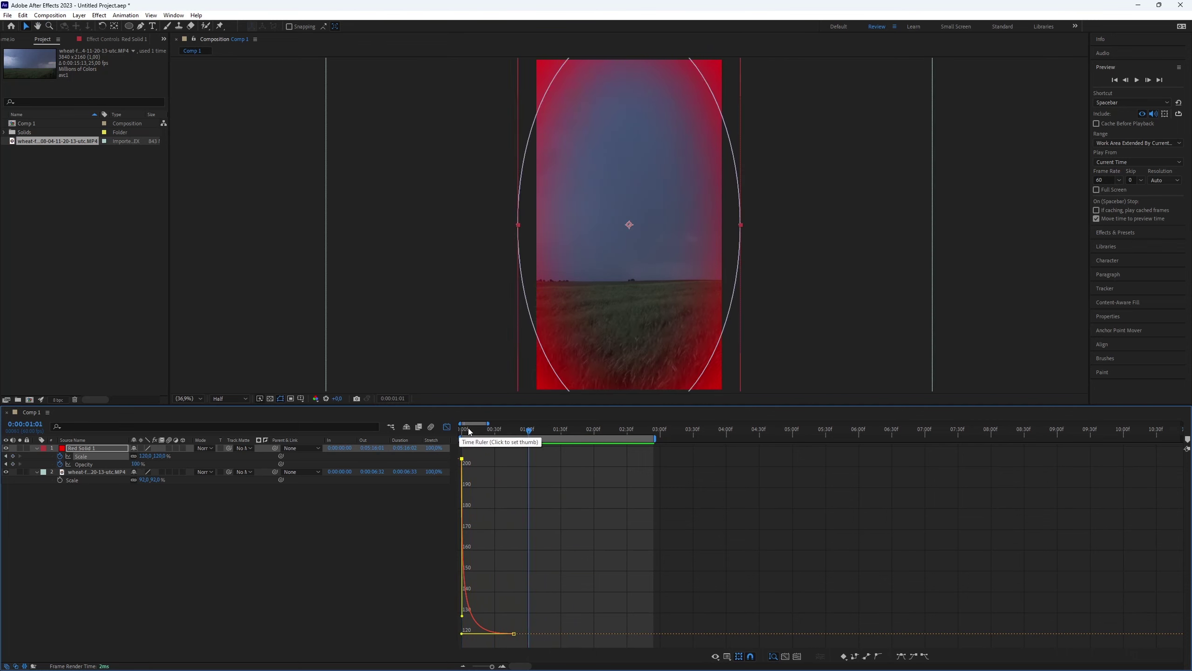
key("Home")
key("shift+F3")
left_click_drag(521, 464, 454, 463)
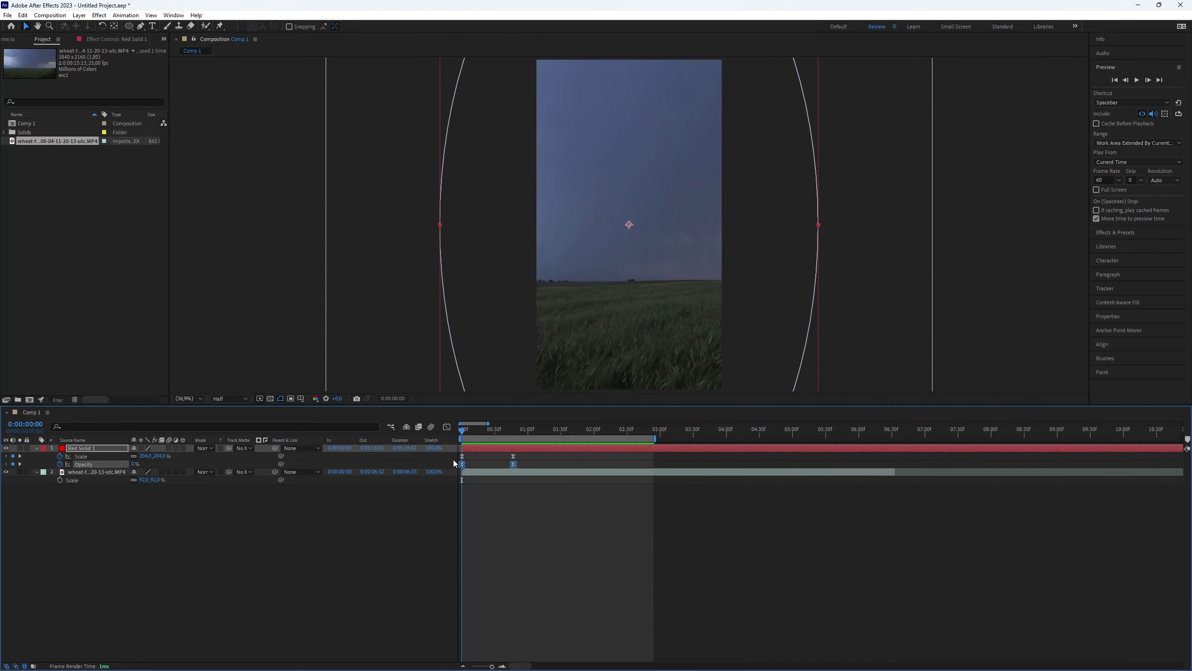
left_click(447, 427)
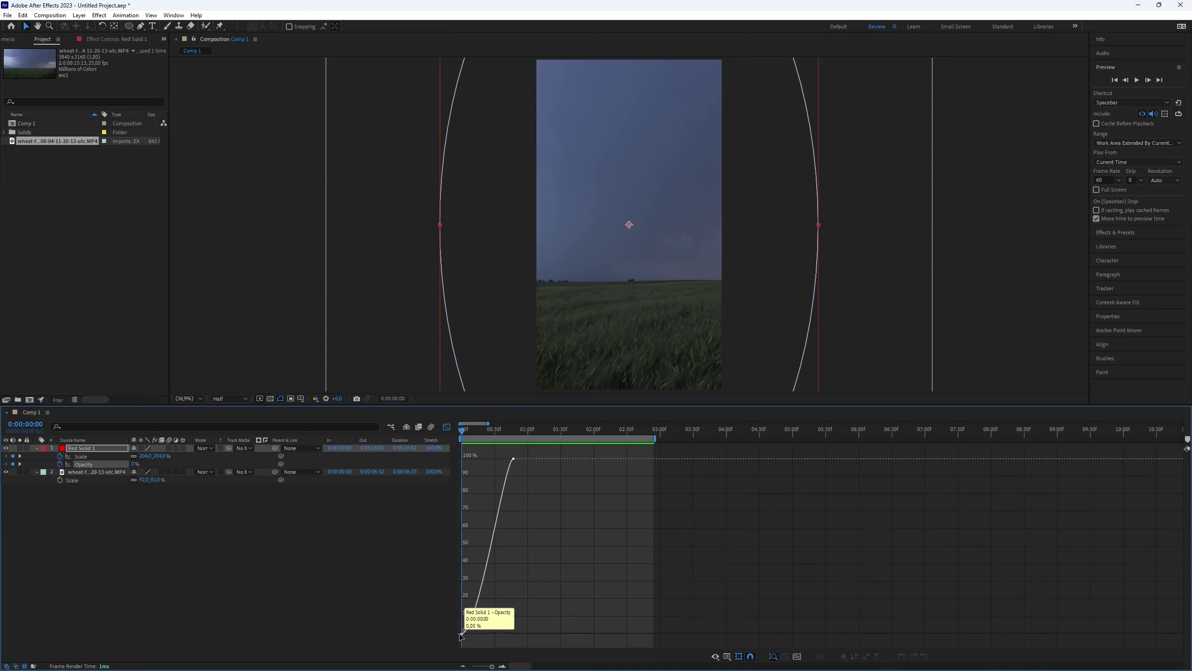
mouse_move(478, 633)
left_mouse_down()
mouse_move(418, 494)
mouse_move(496, 467)
mouse_move(478, 458)
left_mouse_up()
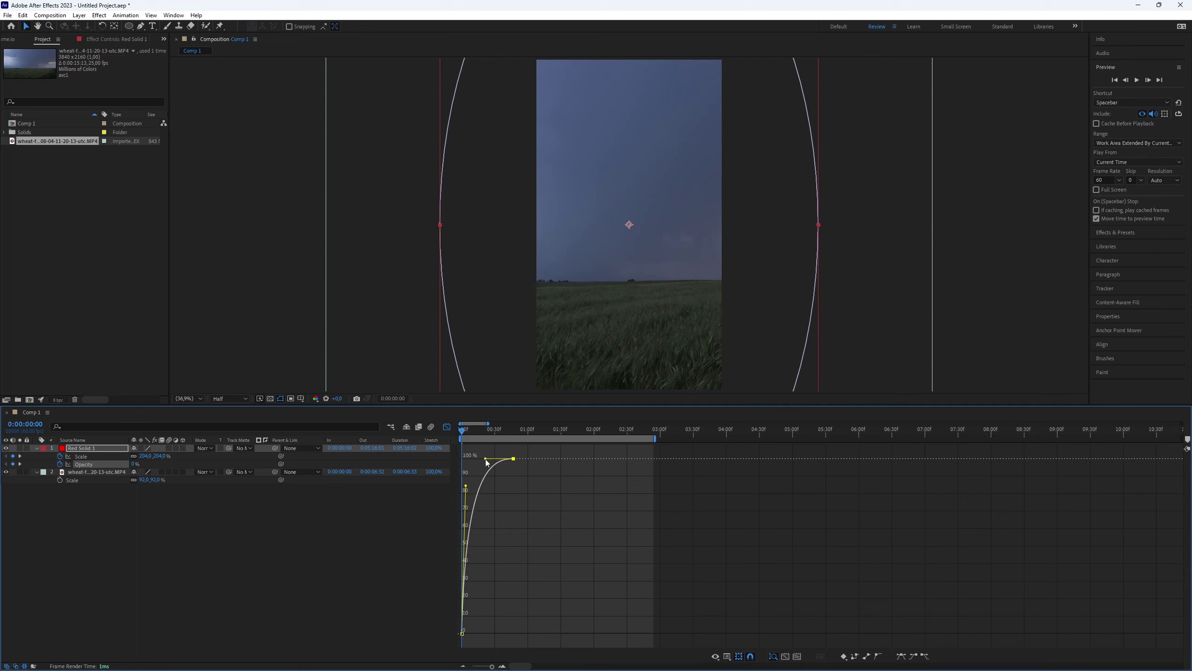
key("space")
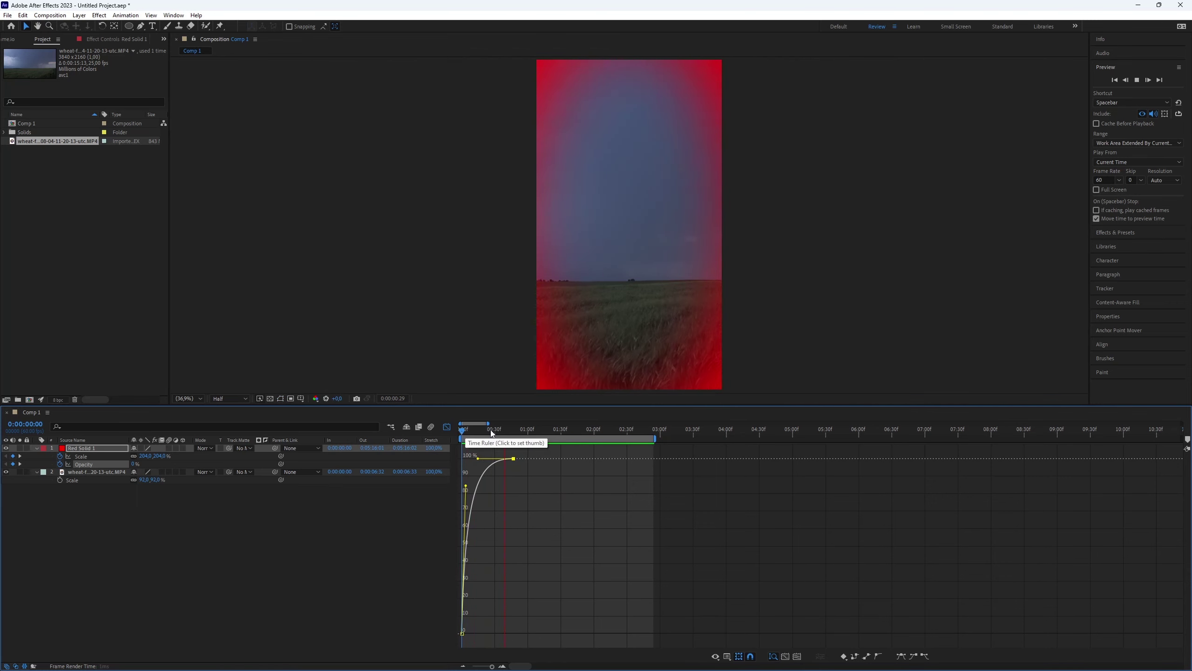
key("space")
Paste keyframes returning to 204% scale and 0% opacity near 0:00:02:18, shifted slightly earlier
left_click(446, 427)
left_click_drag(579, 433, 613, 432)
key("ctrl+v")
left_click_drag(557, 460, 540, 467)
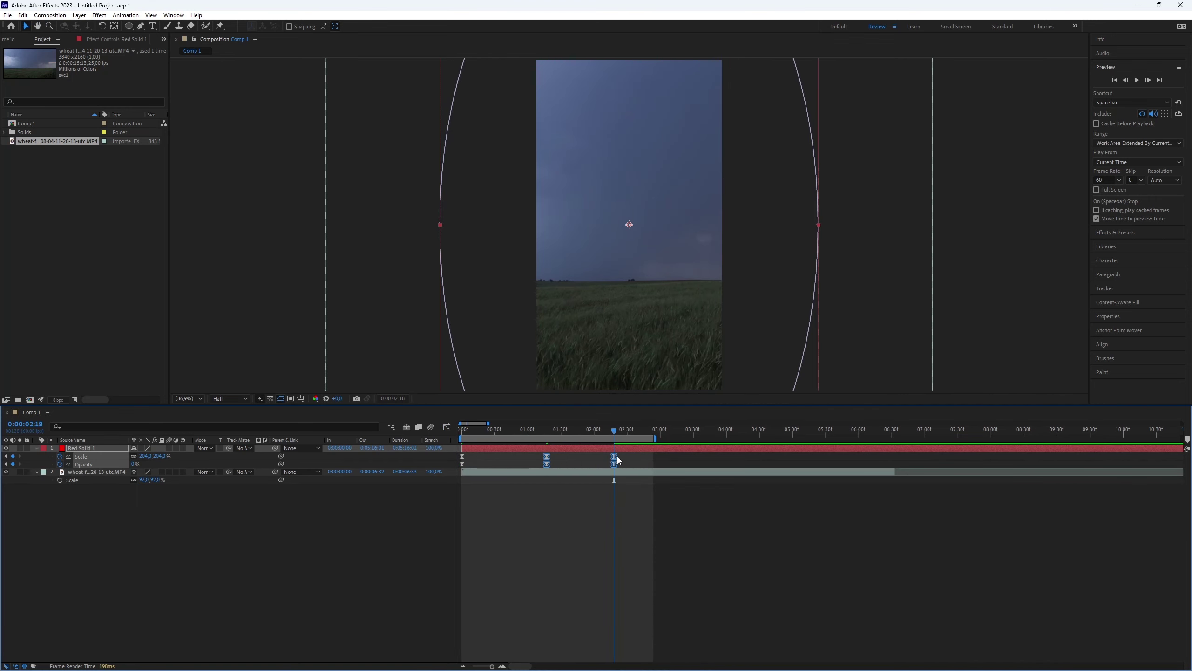
mouse_move(614, 460)
left_mouse_down()
mouse_move(538, 435)
mouse_move(464, 434)
mouse_move(581, 439)
mouse_move(443, 459)
left_mouse_up()
left_click(608, 460)
Preview the vignette, then show the Scale keyframes in the value graph
key("space")
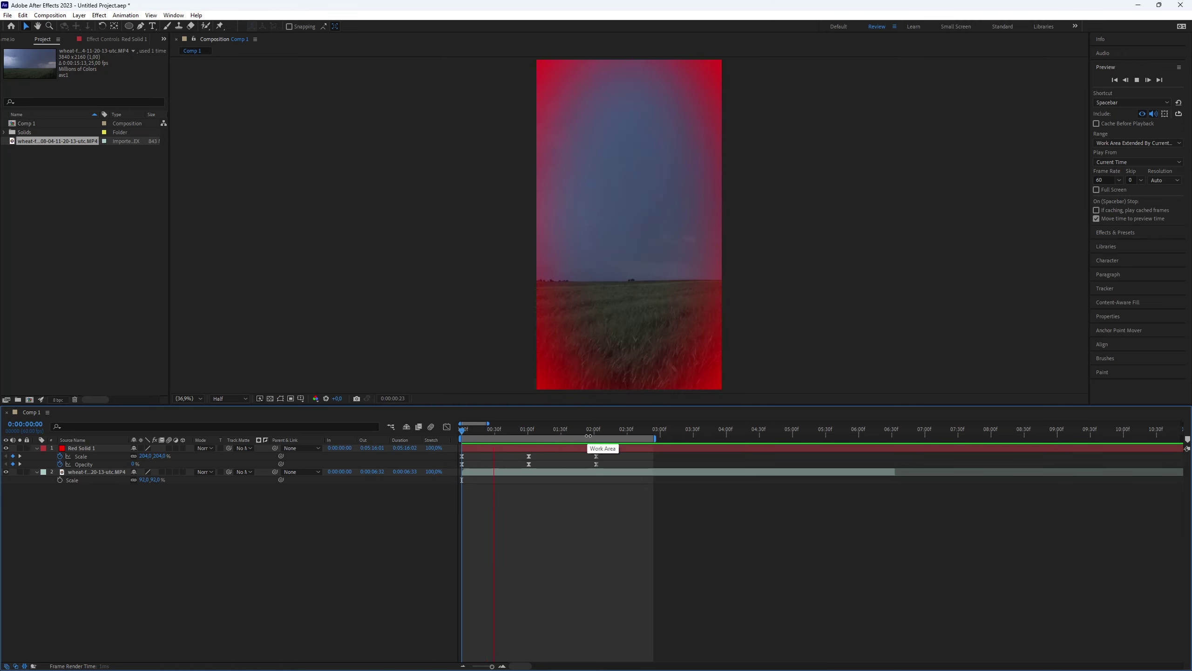
left_click_drag(611, 453, 507, 456)
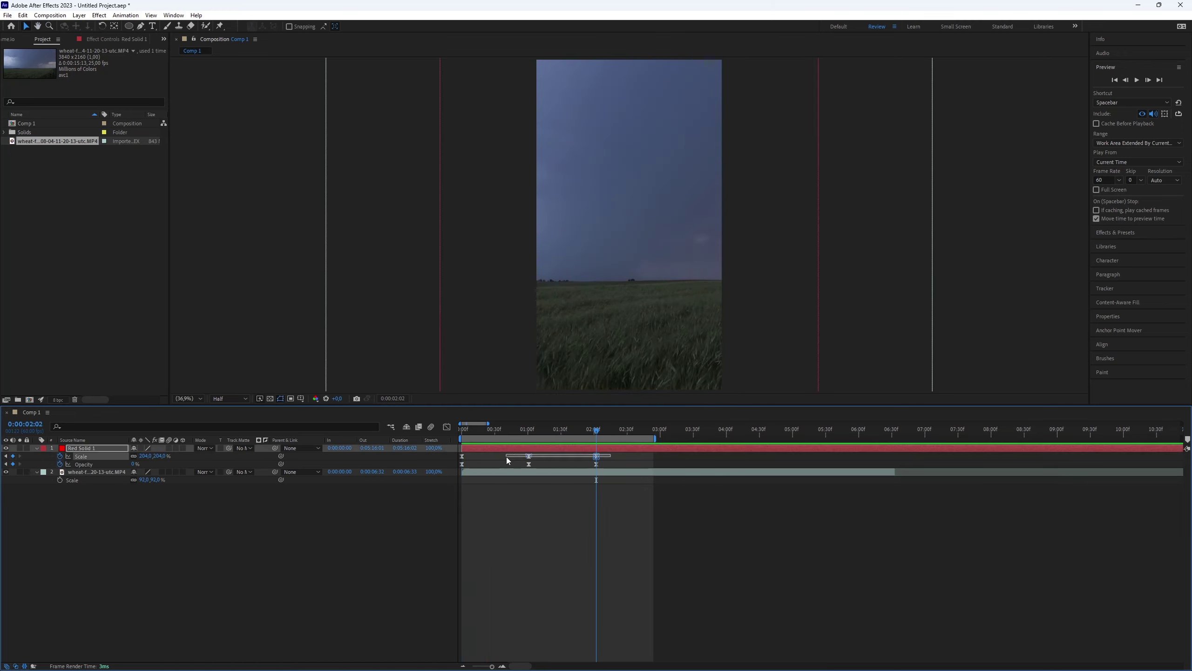
key("shift+F3")
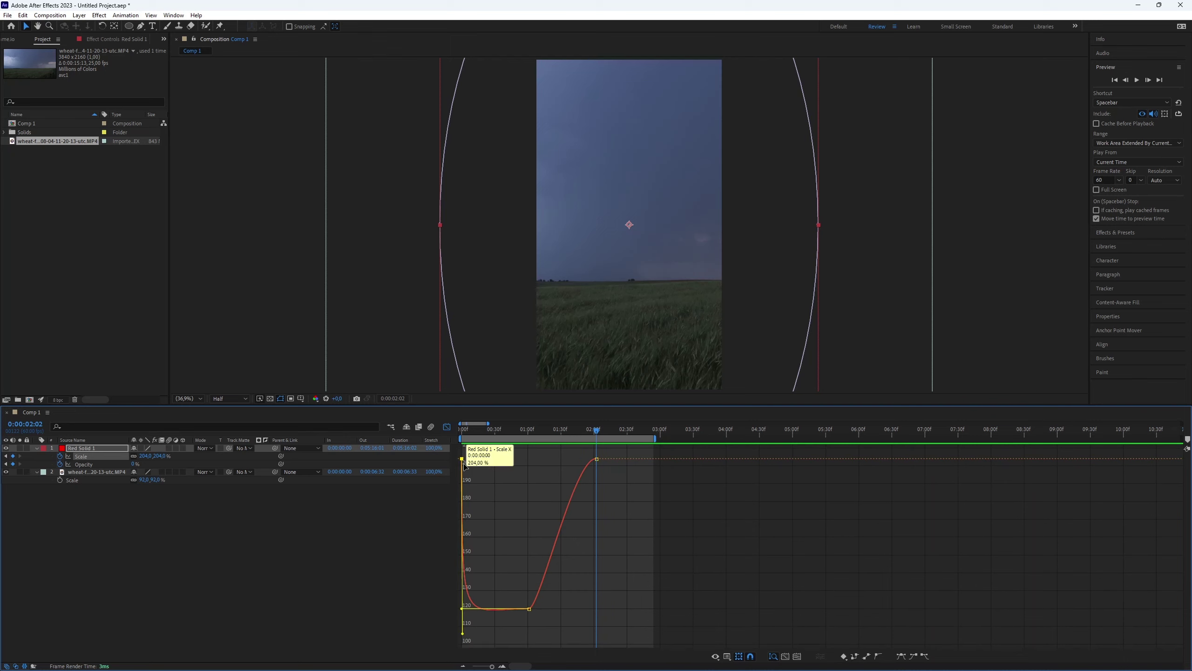
Reshape the Scale curve to stay low then rise sharply, and preview it
left_click_drag(463, 635, 425, 619)
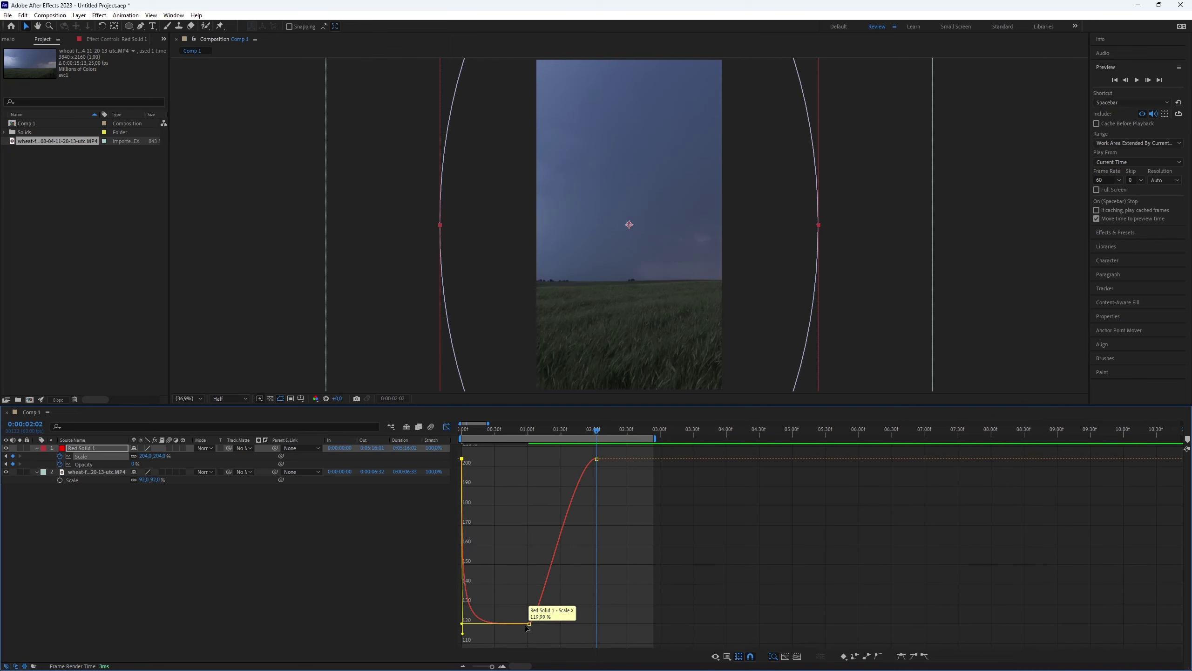
mouse_move(541, 623)
left_mouse_down()
mouse_move(624, 625)
mouse_move(589, 635)
left_mouse_up()
left_click(596, 458)
left_click(553, 427)
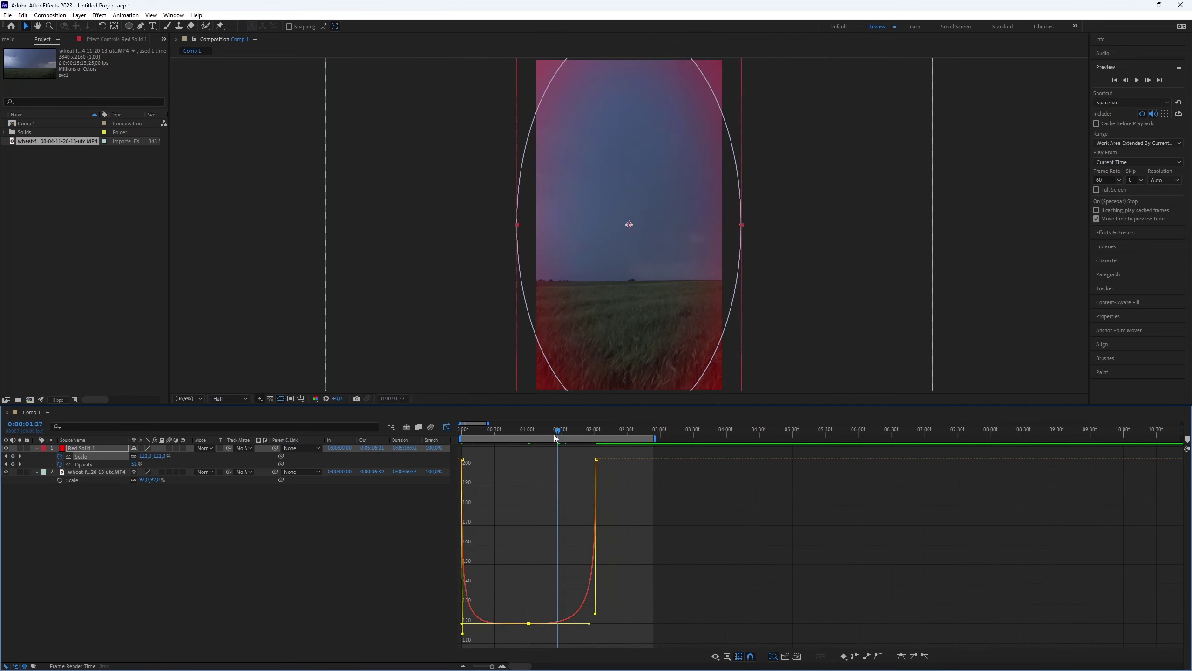
key("space")
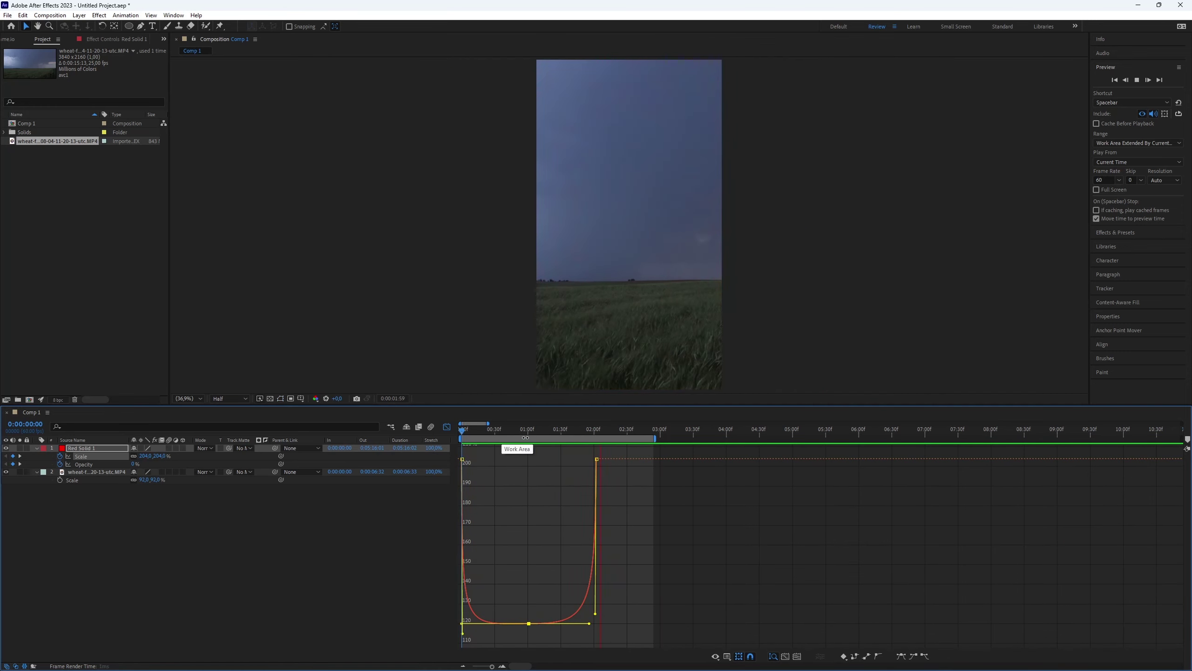
key("space")
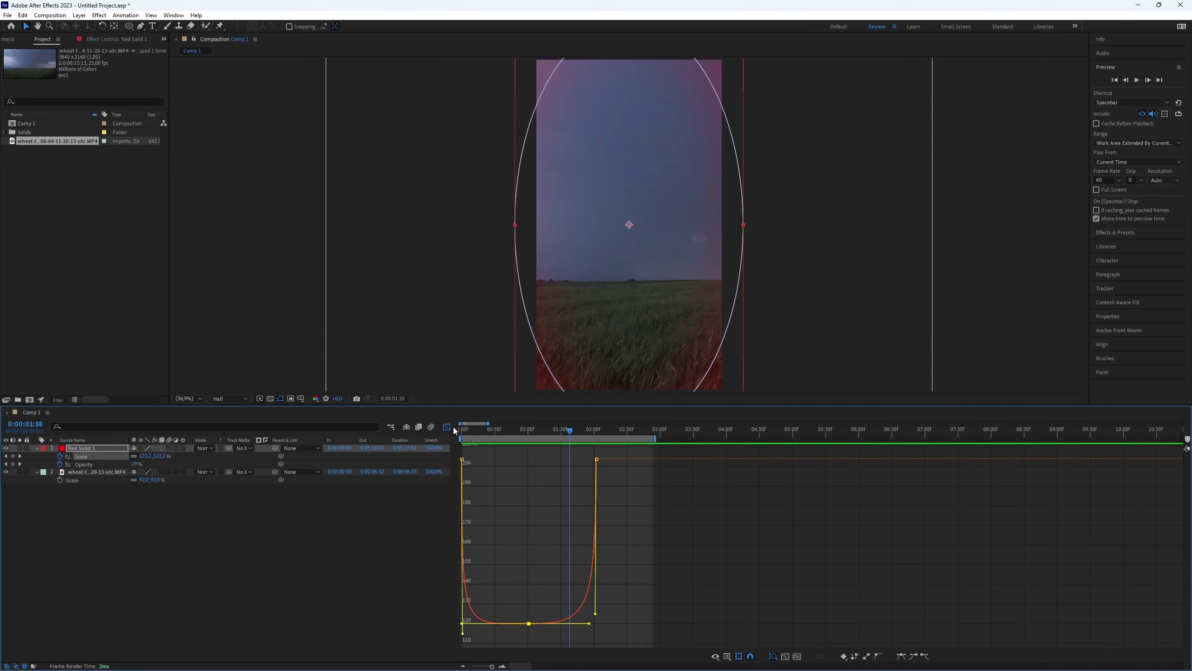
Reshape the Opacity curve to hold near full then drop sharply, and preview it
left_click(447, 426)
left_click(606, 463)
key("shift+F3")
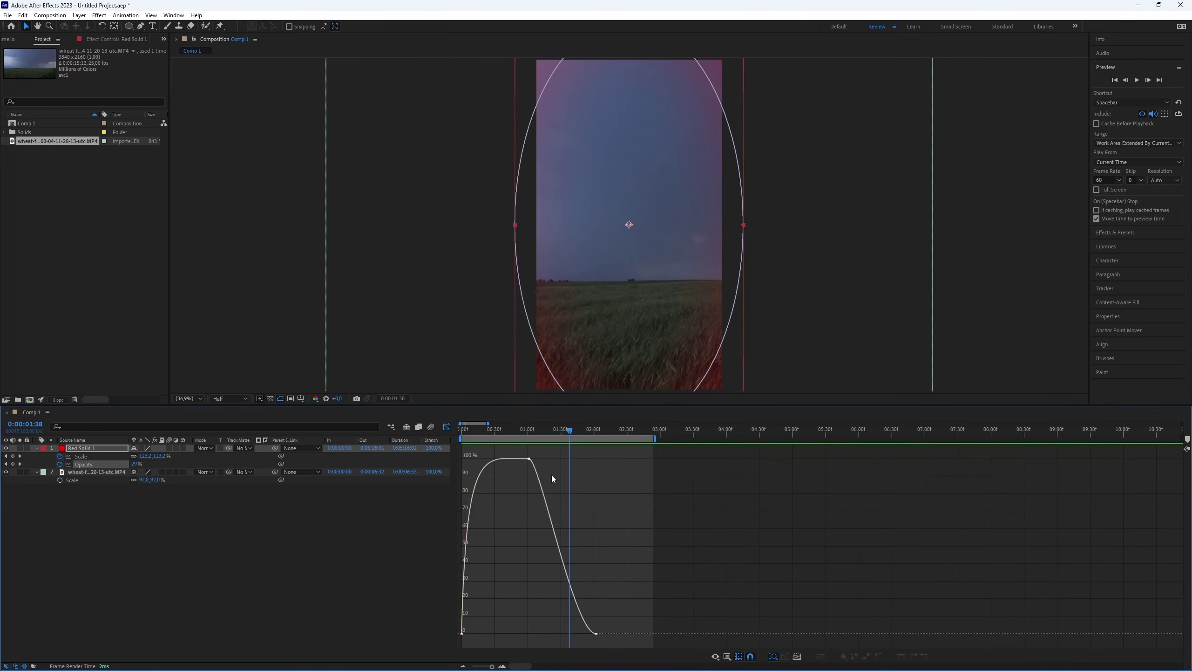
mouse_move(541, 474)
left_mouse_down()
mouse_move(597, 460)
mouse_move(584, 459)
left_mouse_up()
key("space")
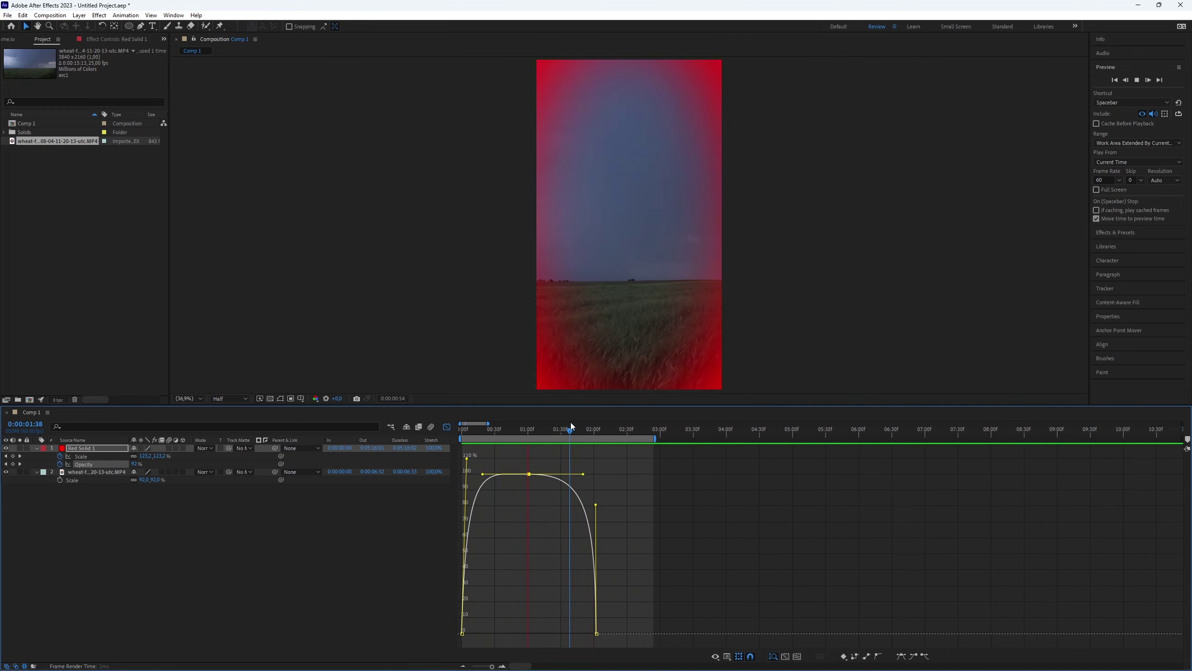
key("space")
left_click(461, 436)
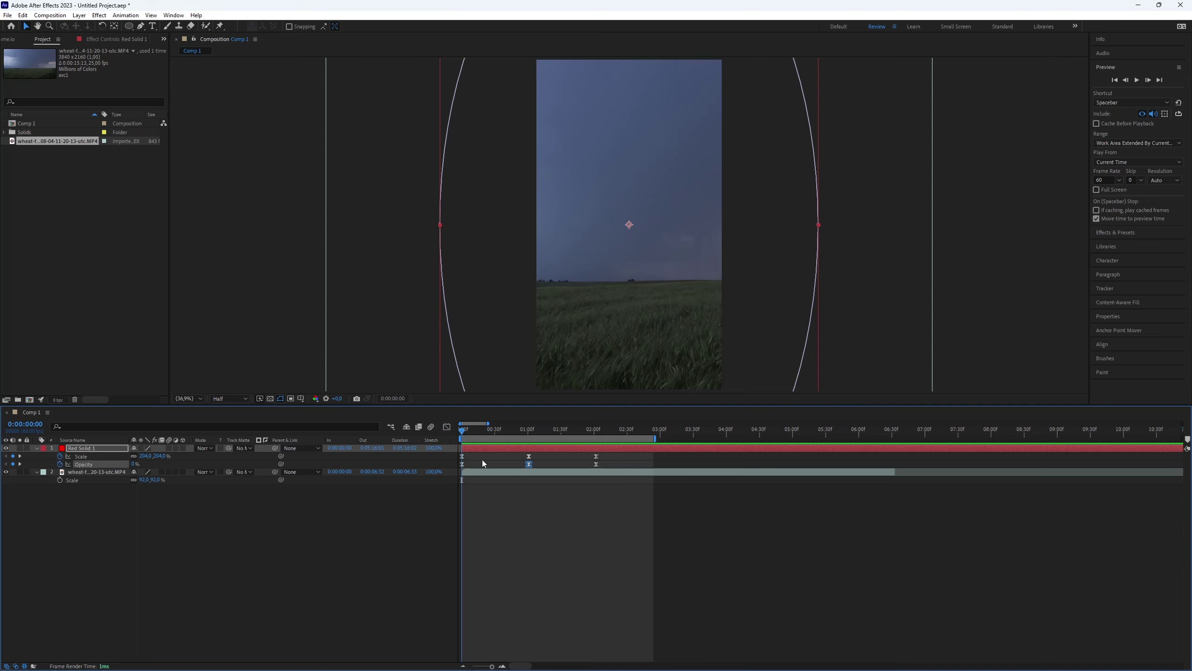
Create a comp-sized white (FFFFFF) solid, White Solid 1
key("ctrl+y")
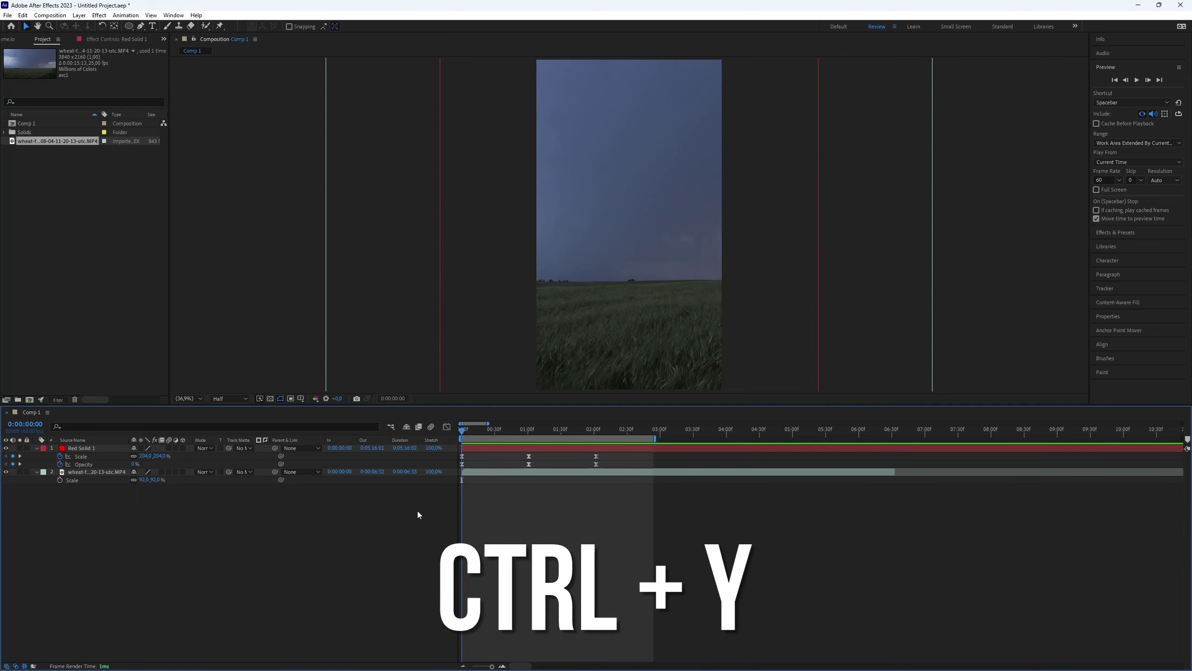
left_click(591, 389)
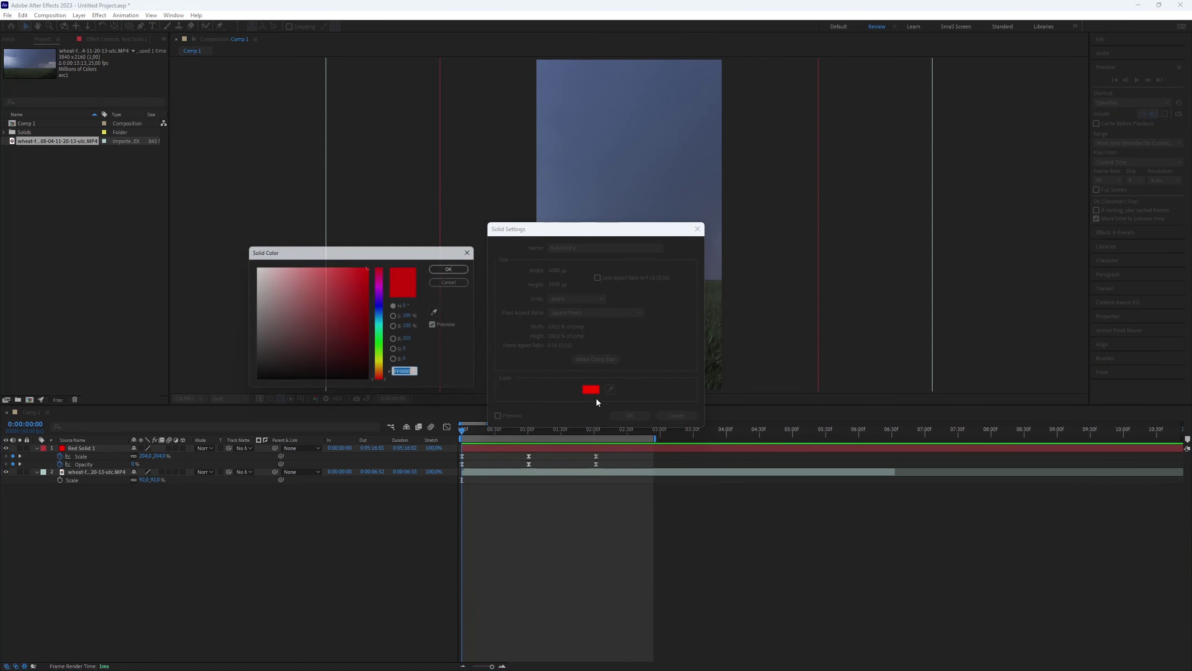
type("FFFFFF")
left_click(455, 267)
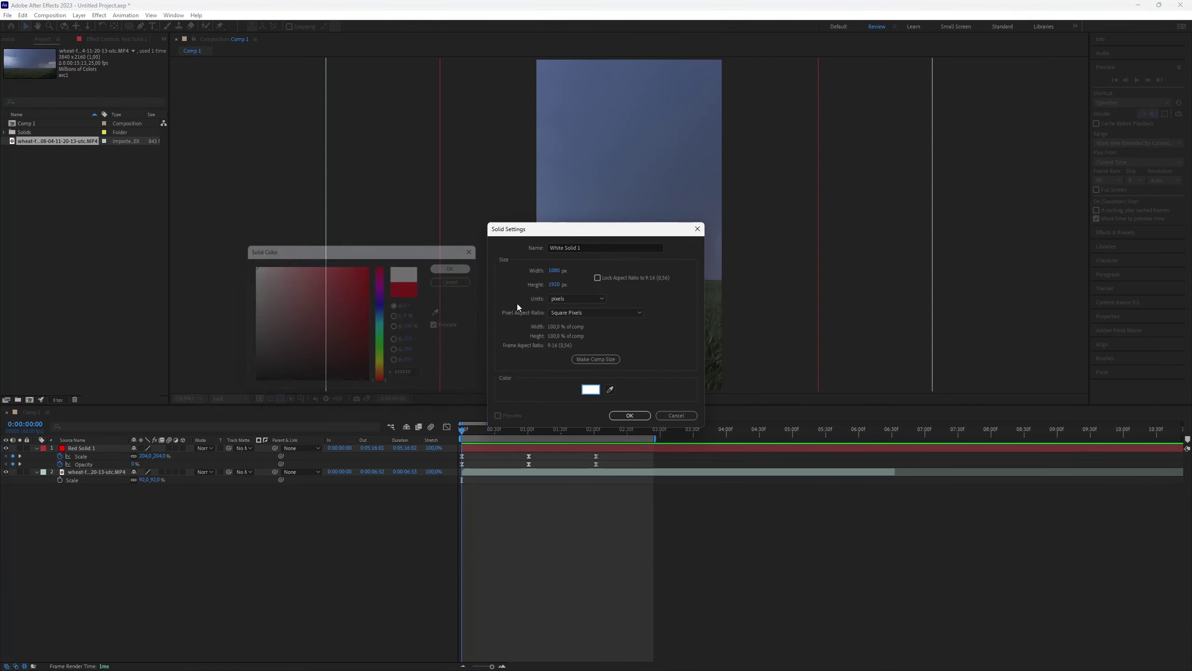
left_click(630, 415)
Split White Solid 1 at 0:26 and delete the unwanted first piece
key("ctrl+shift+d")
key("Delete")
left_click_drag(554, 429, 567, 429)
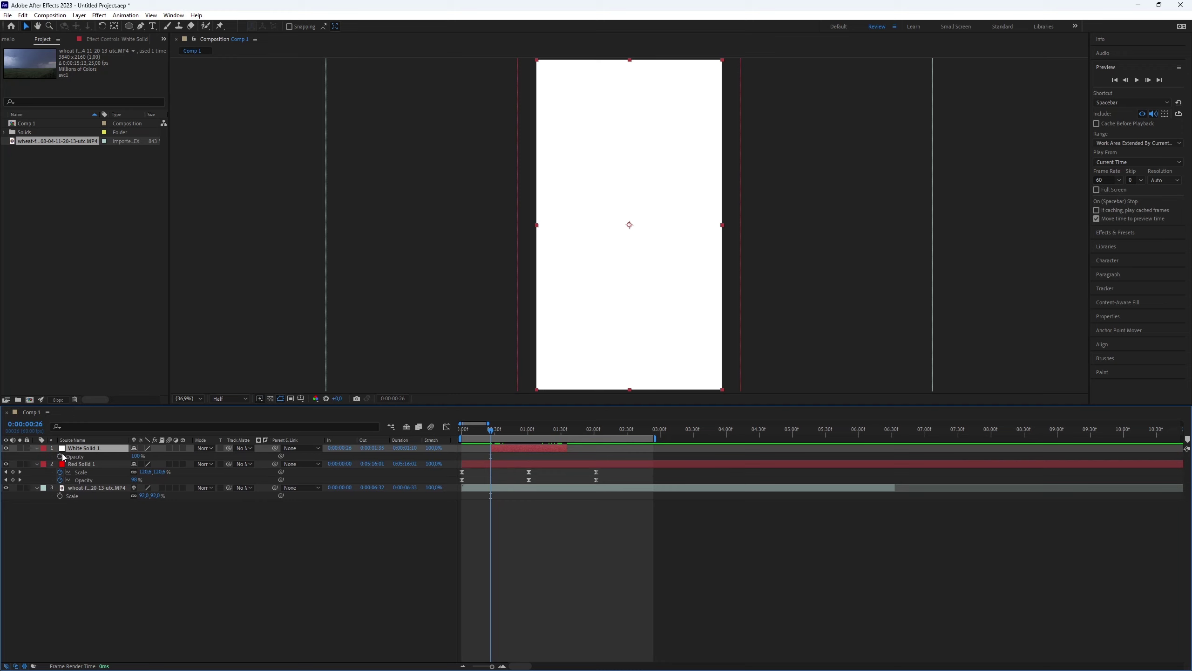
Keyframe White Solid 1 opacity at 0%, then 30% for the flash peak
left_click(61, 456)
left_click_drag(522, 456, 527, 456)
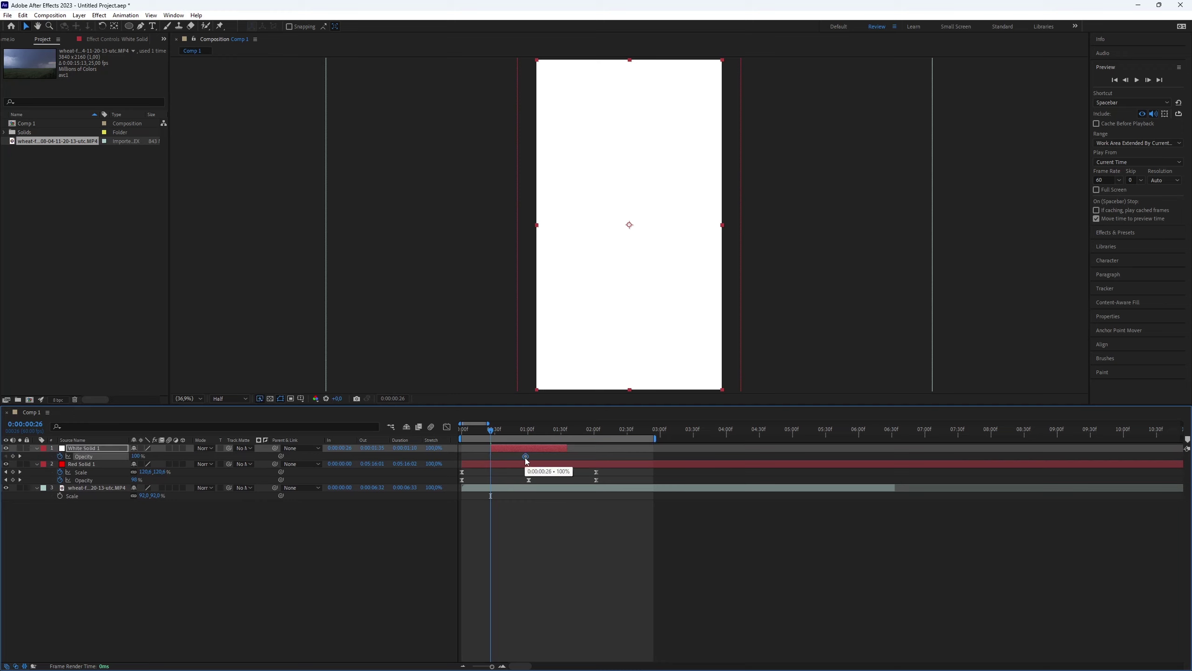
key("0")
left_click(136, 456)
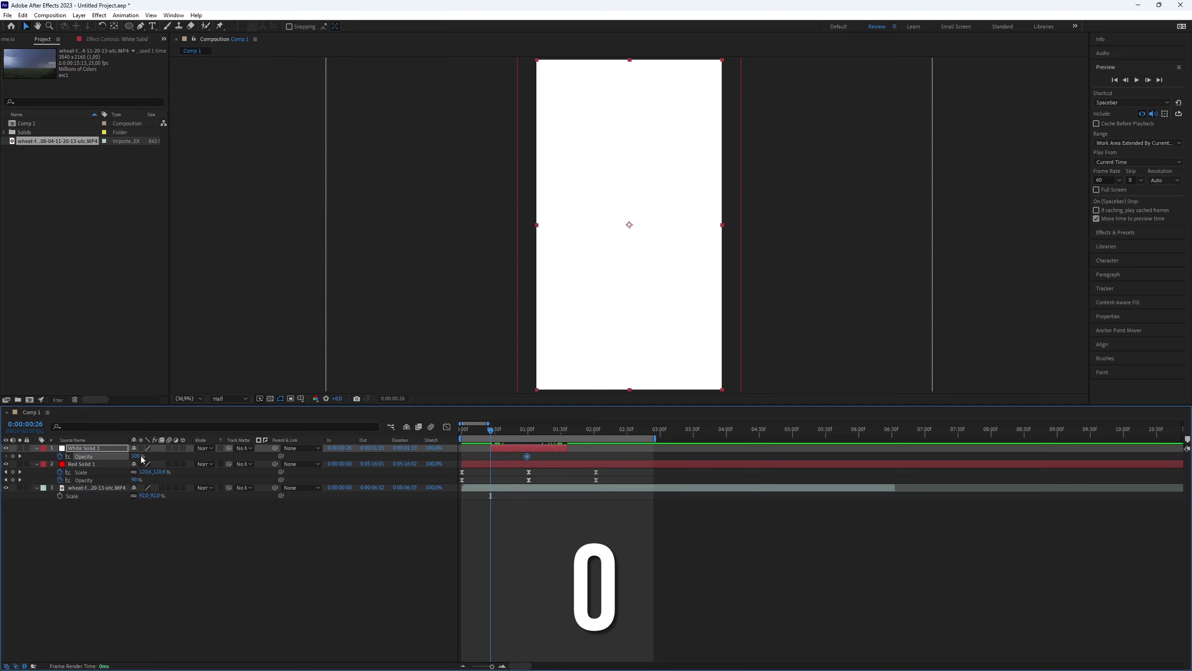
type("0")
key("Return")
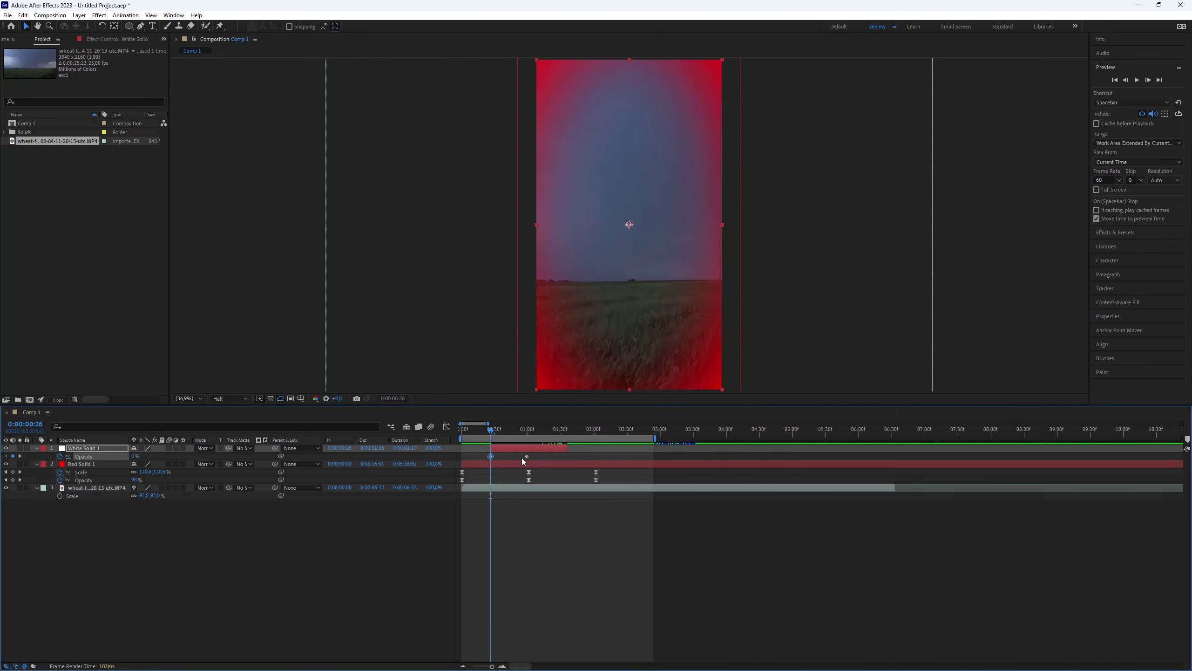
double_click(527, 456)
type("30")
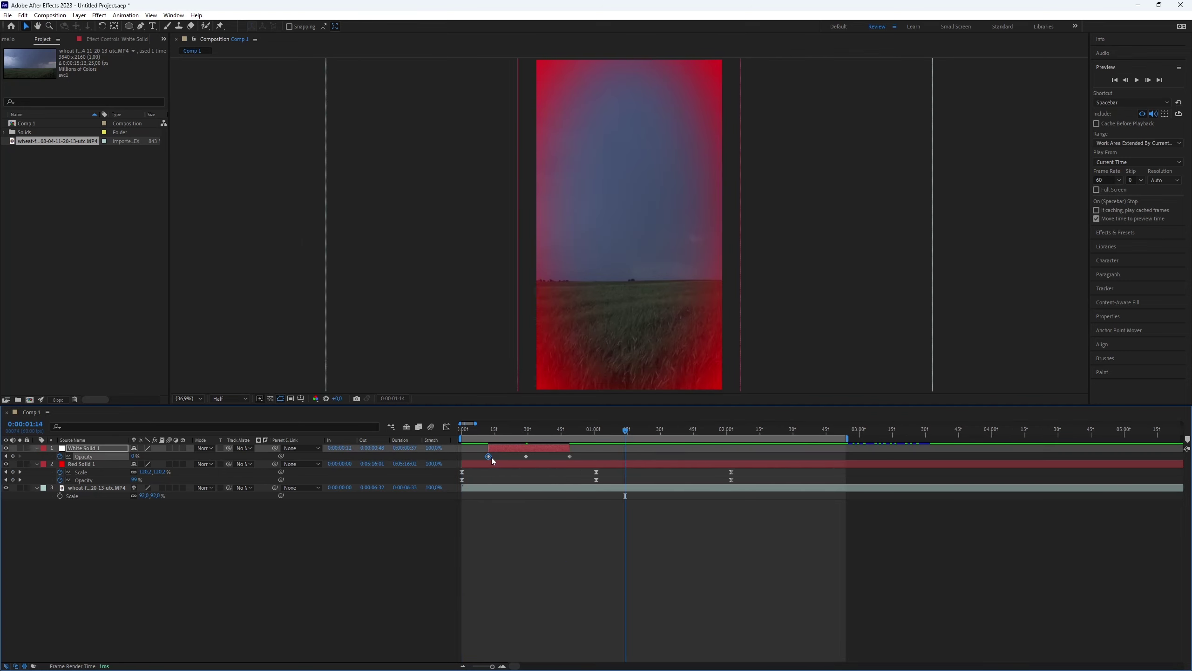
Apply Easy Ease to the white flash keyframes and shift them earlier in time
mouse_move(492, 457)
left_mouse_down()
mouse_move(589, 464)
mouse_move(530, 457)
left_mouse_up()
key("F9")
key("space")
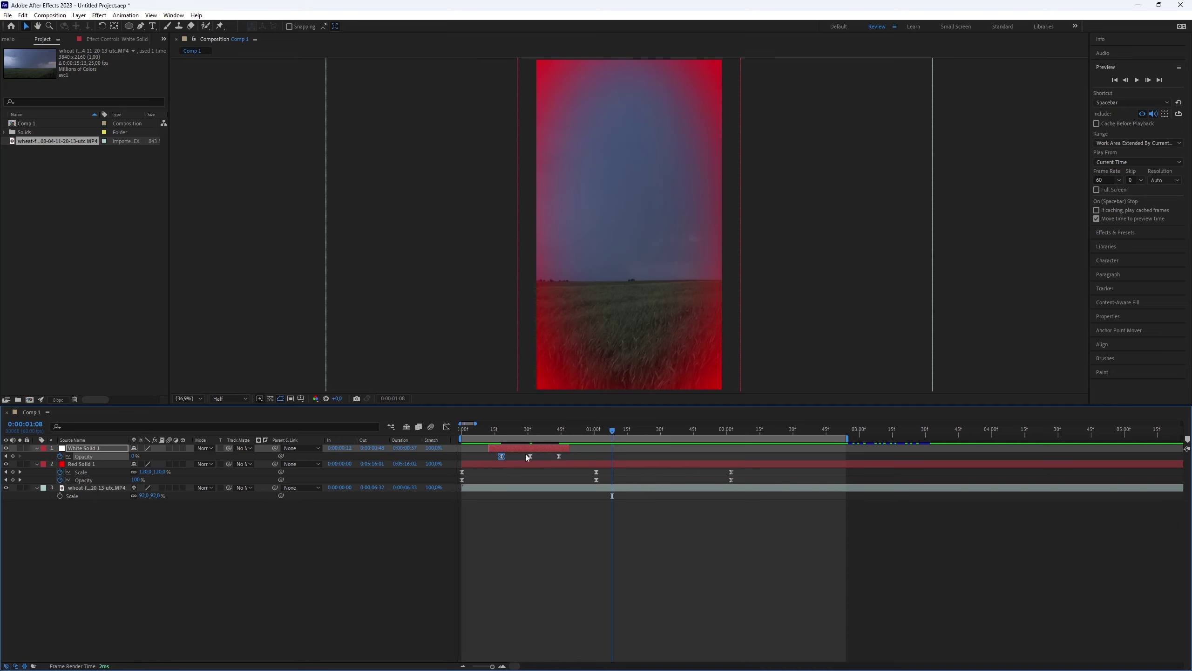
mouse_move(526, 453)
left_mouse_down()
mouse_move(509, 455)
mouse_move(605, 456)
left_mouse_up()
key("space")
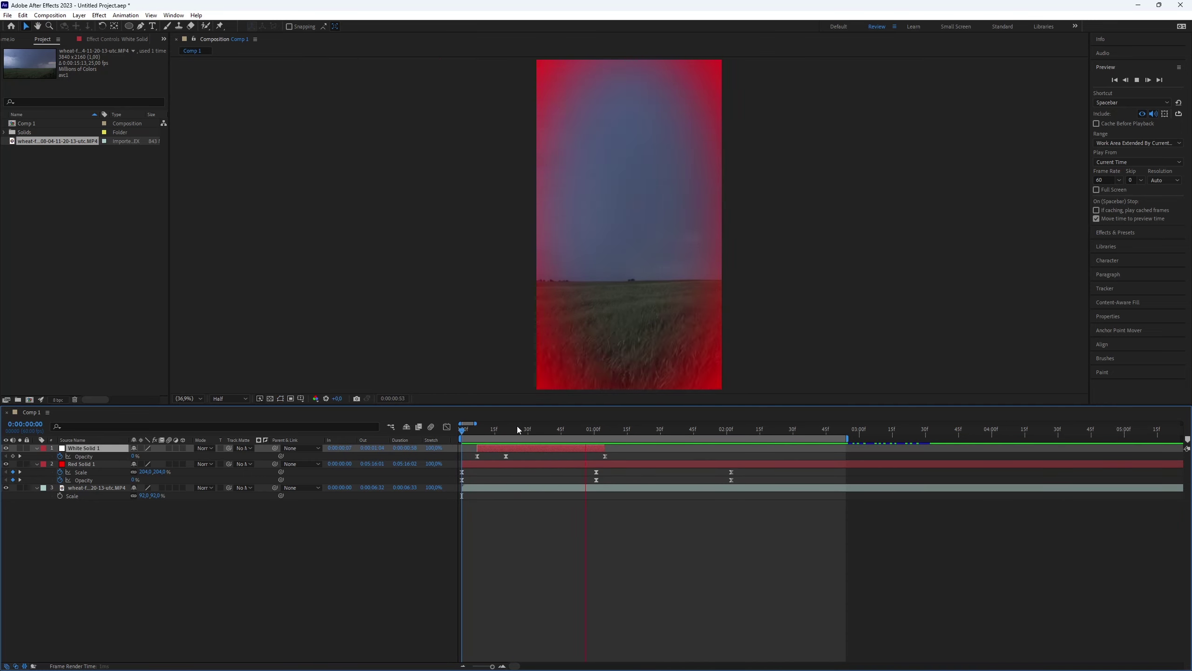
left_click(490, 445)
key("shift+F3")
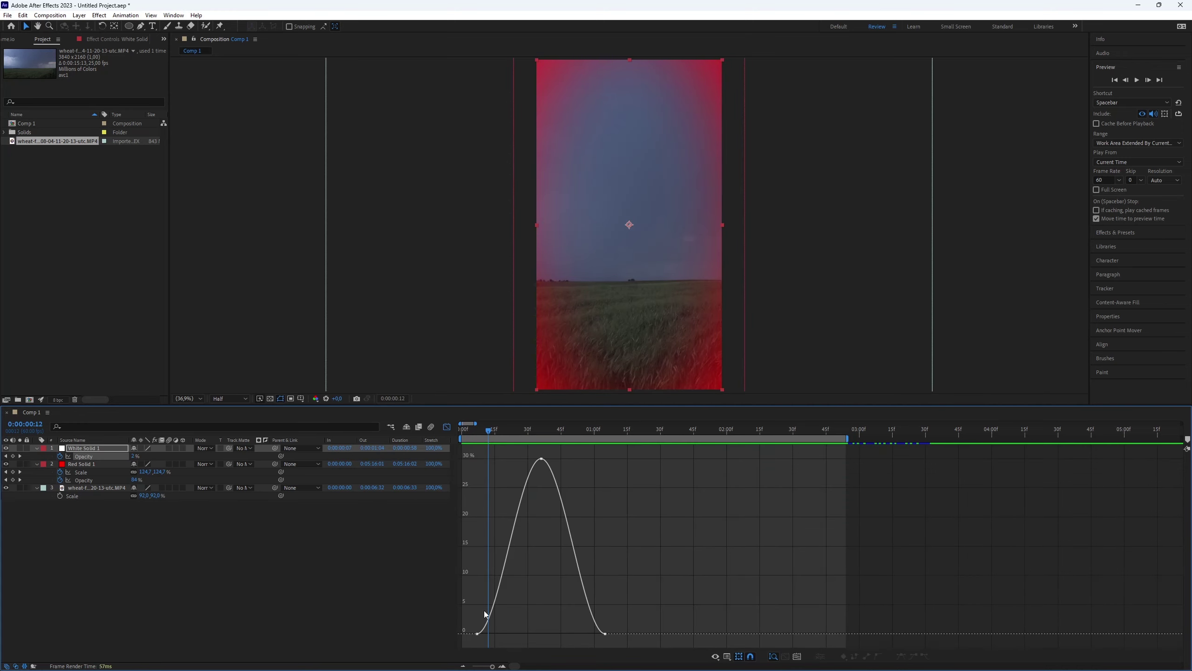
left_click(447, 427)
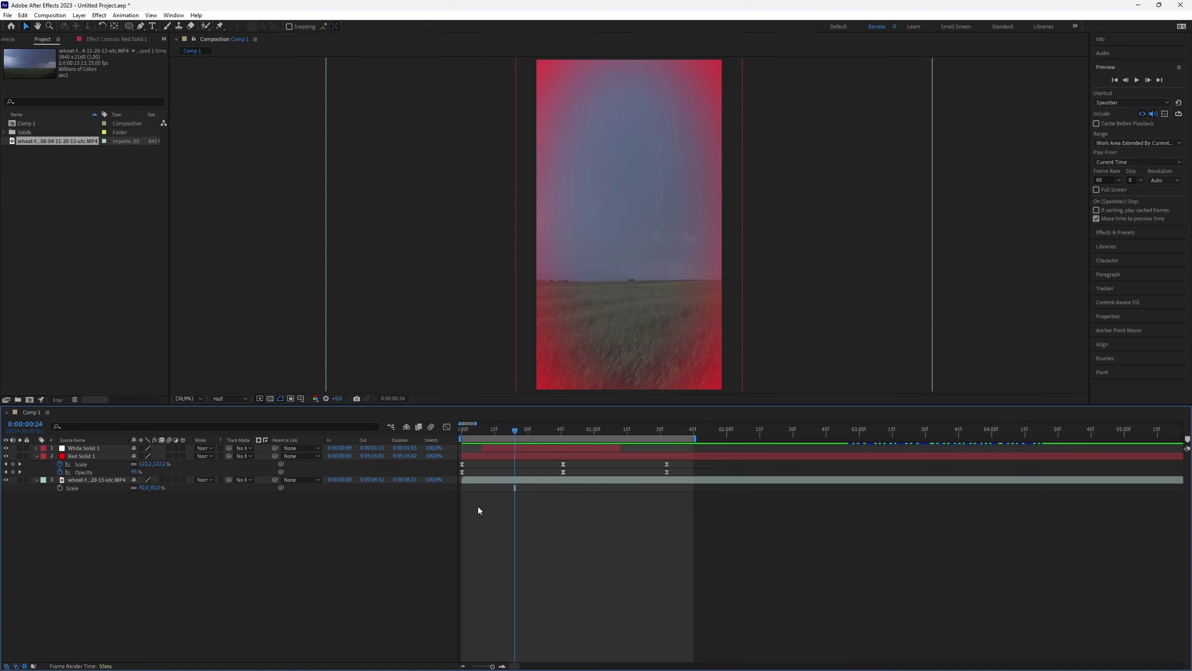
Add an adjustment layer trimmed to start at 0:24
key("ctrl+alt+y")
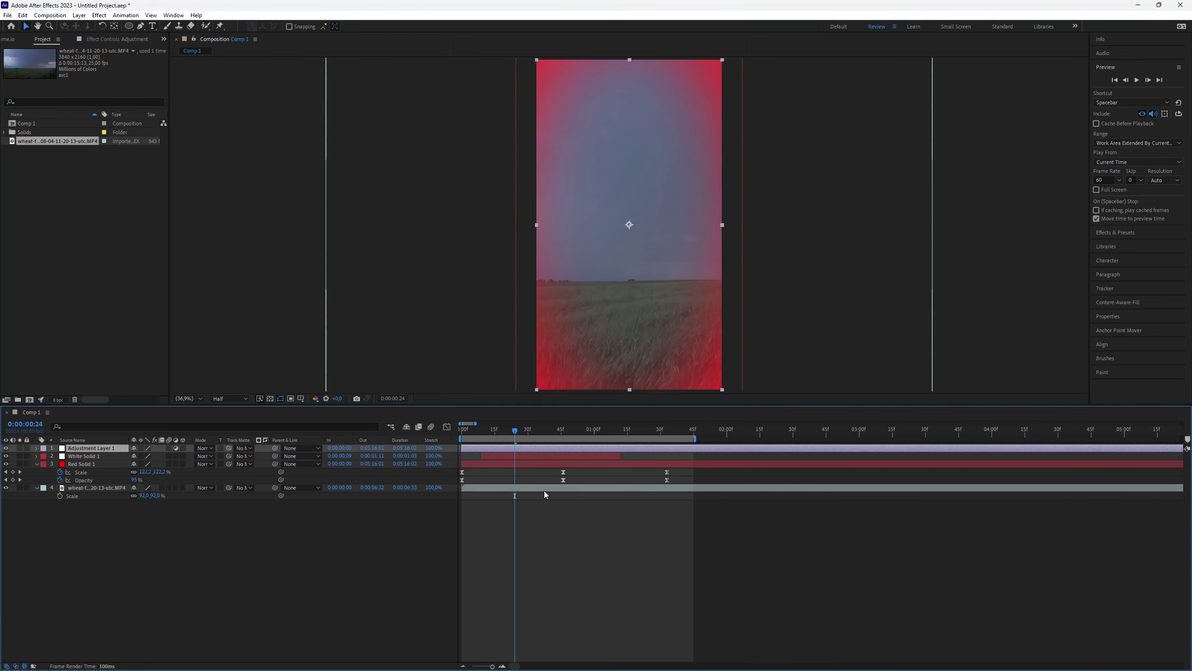
key("ctrl+shift+d")
left_click(503, 454)
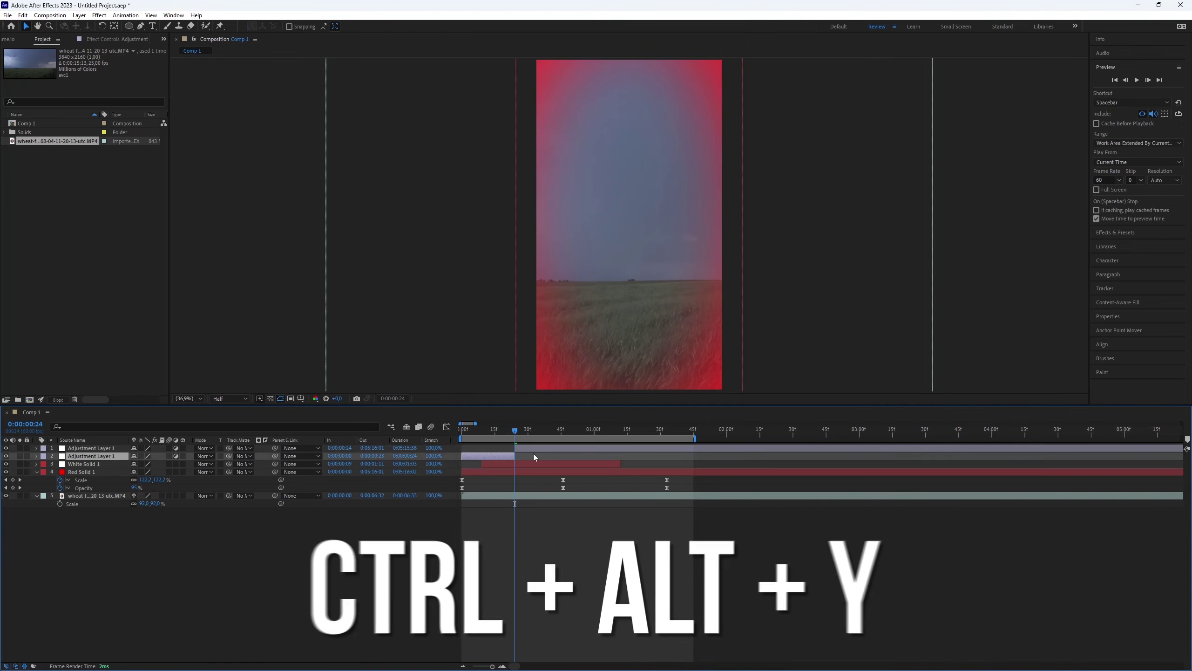
key("Delete")
Apply the Brightness & Contrast effect to the adjustment layer
left_click(1146, 233)
left_click(1129, 93)
type("vignett")
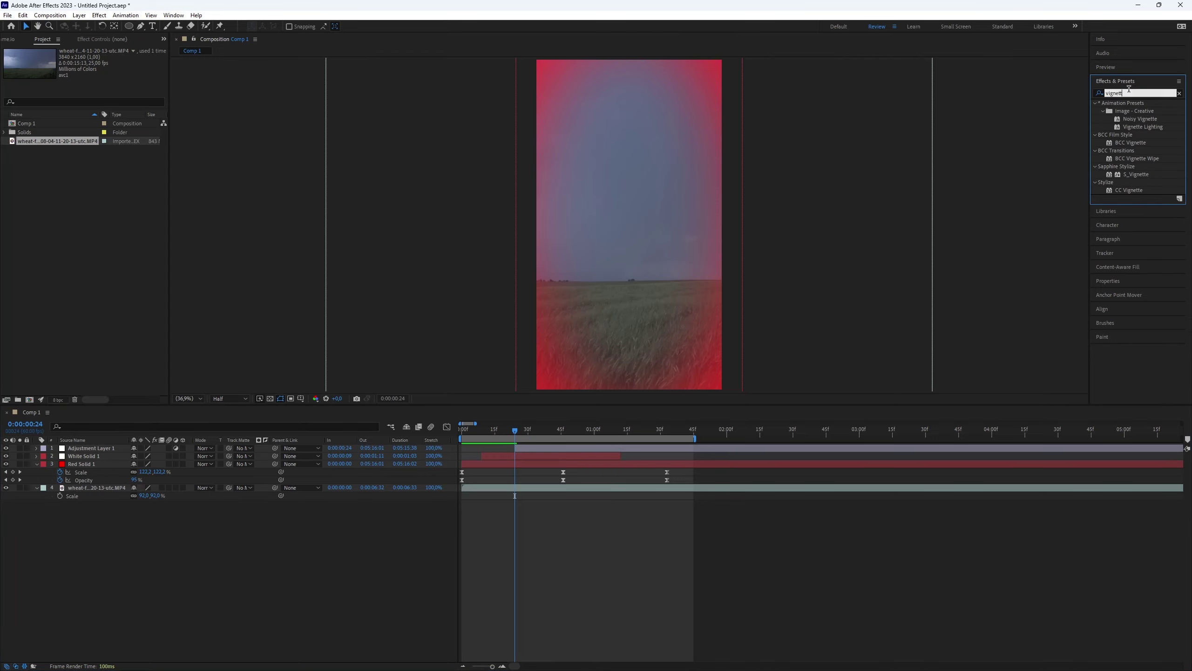
type("brightn")
left_click_drag(1148, 126, 559, 452)
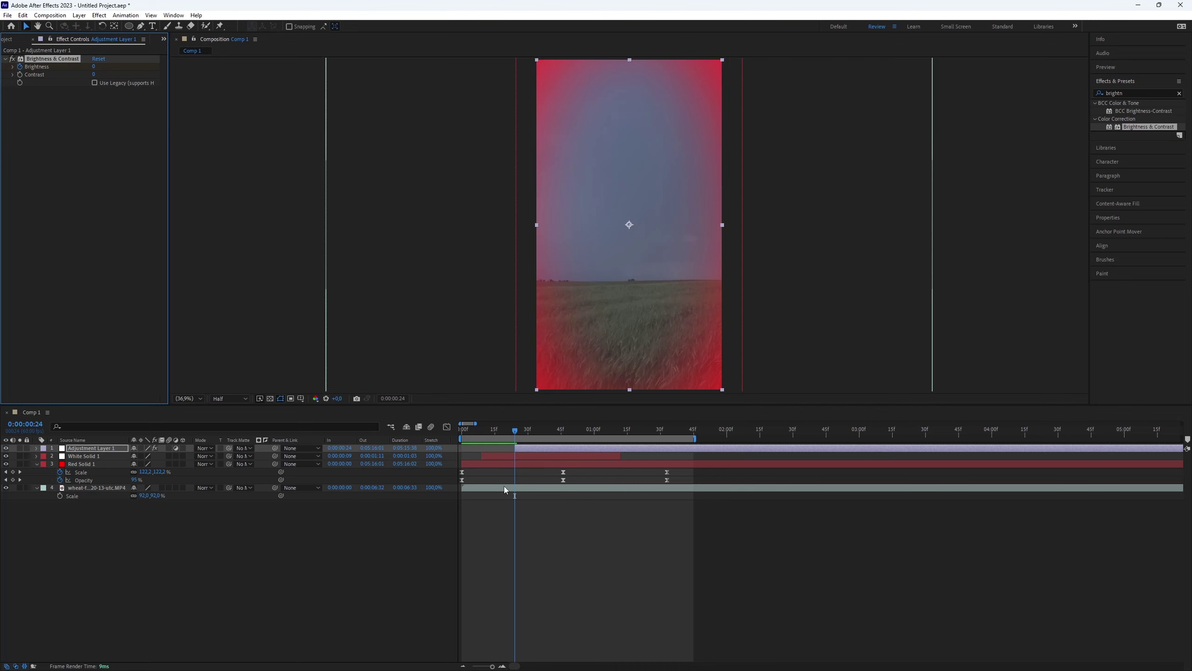
Add a Brightness keyframe of 50 near 0:49 and copy the zero keyframe to 1:11
key("u")
left_click(570, 430)
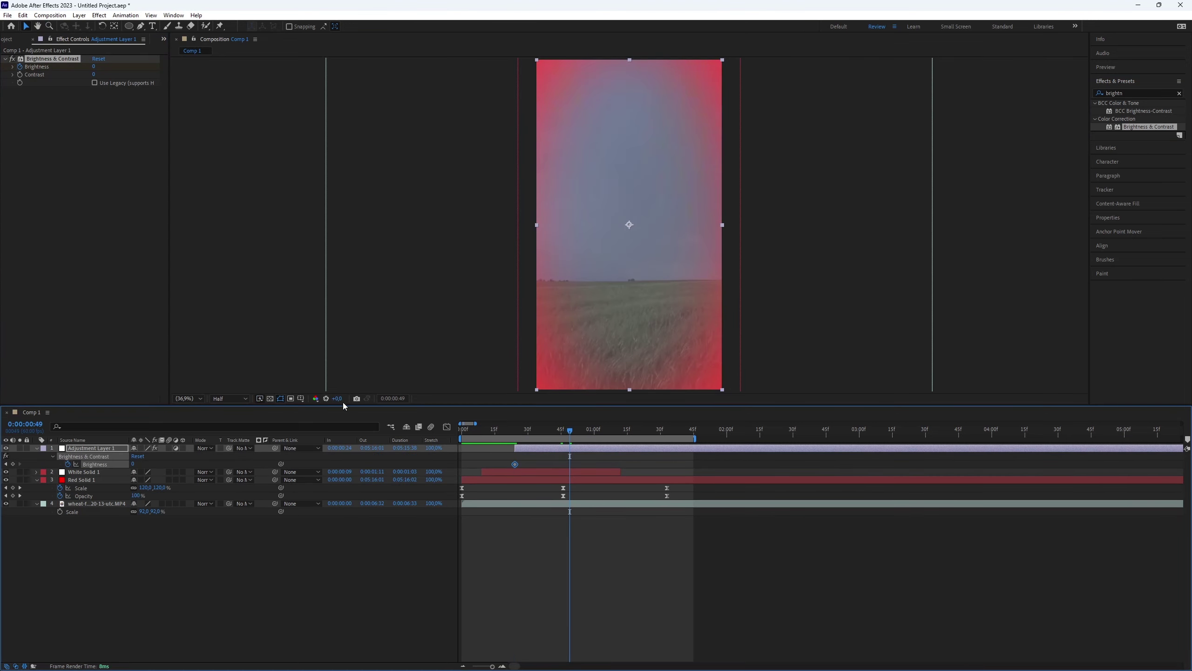
left_click(93, 68)
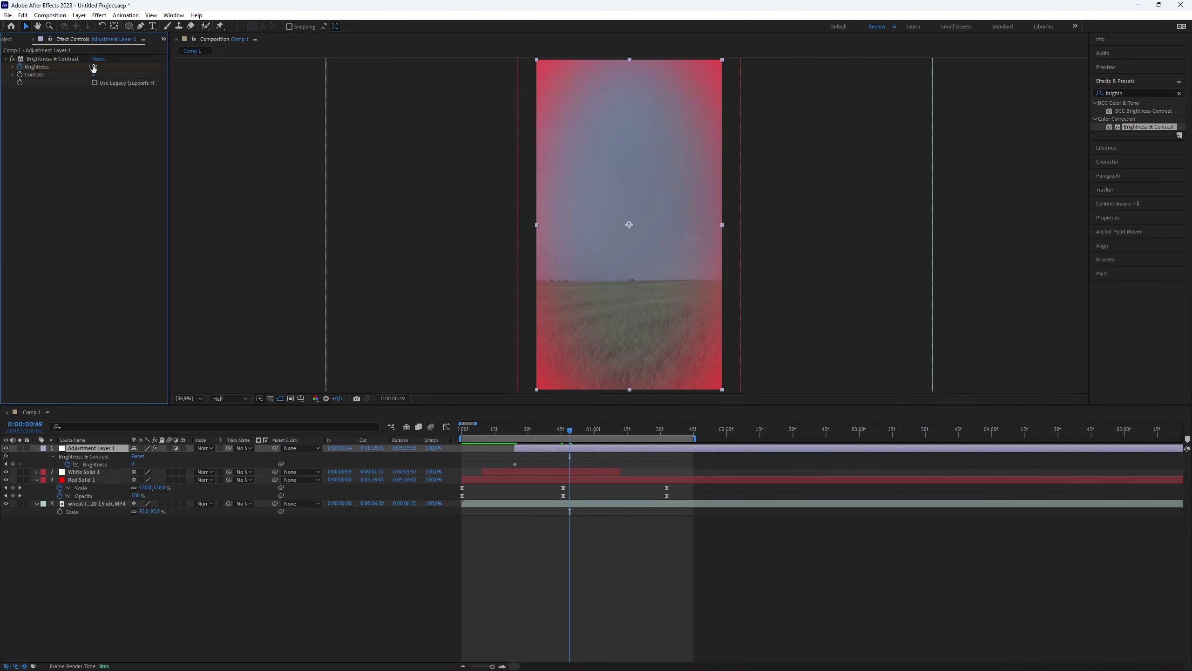
type("50")
key("Return")
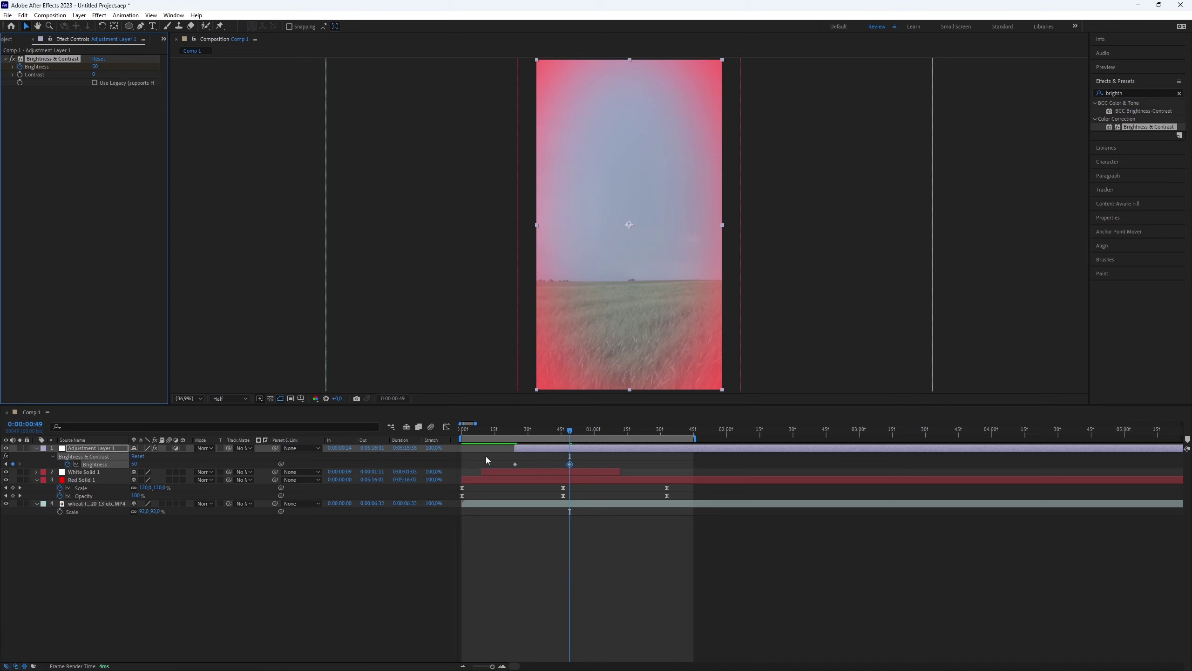
left_click(515, 464)
left_click(618, 430)
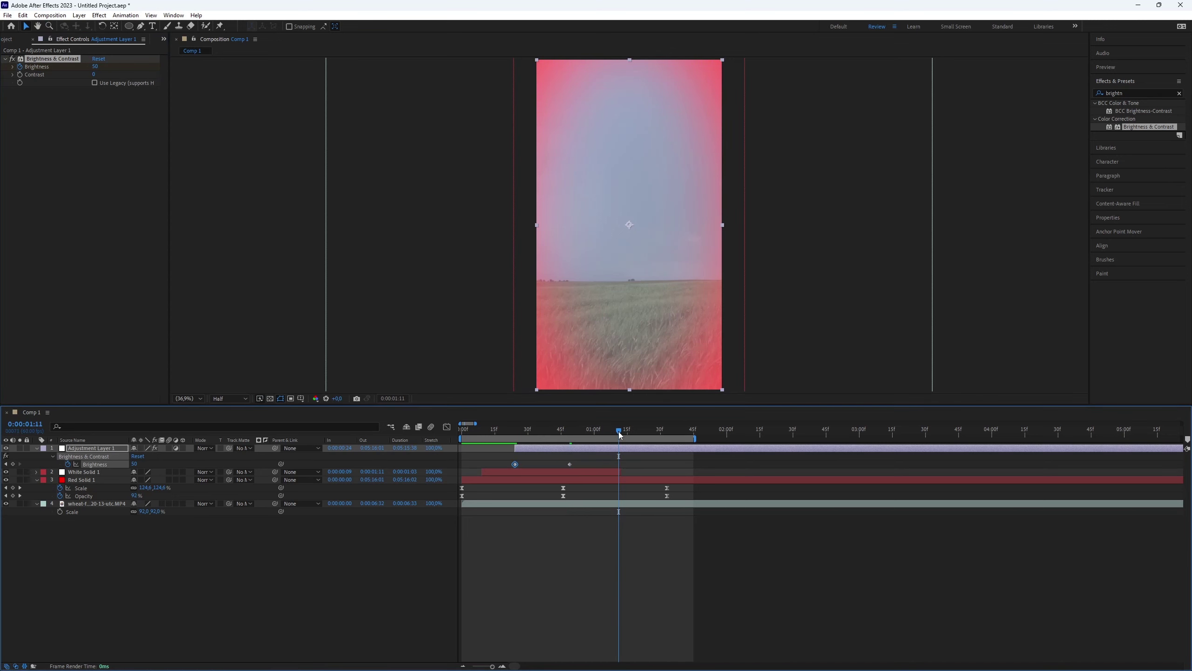
key("ctrl+v")
End the adjustment layer at 1:11, shift it to start at 0:07, and preview
key("alt+bracketright")
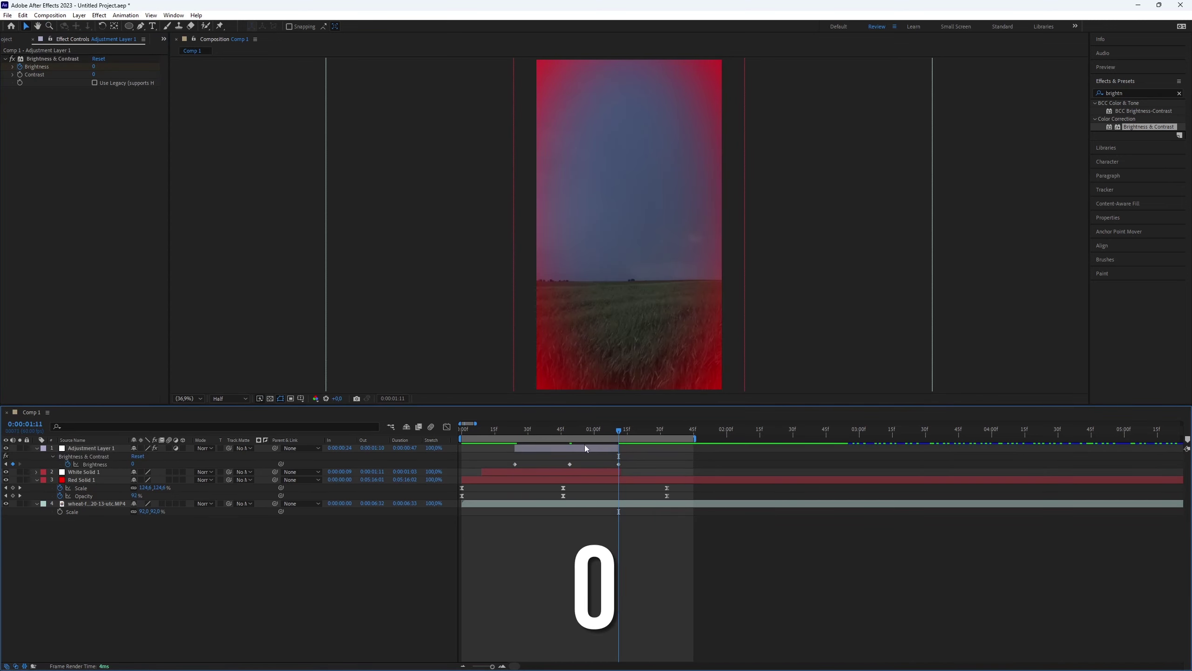
left_click_drag(586, 448, 543, 449)
key("Home")
key("space")
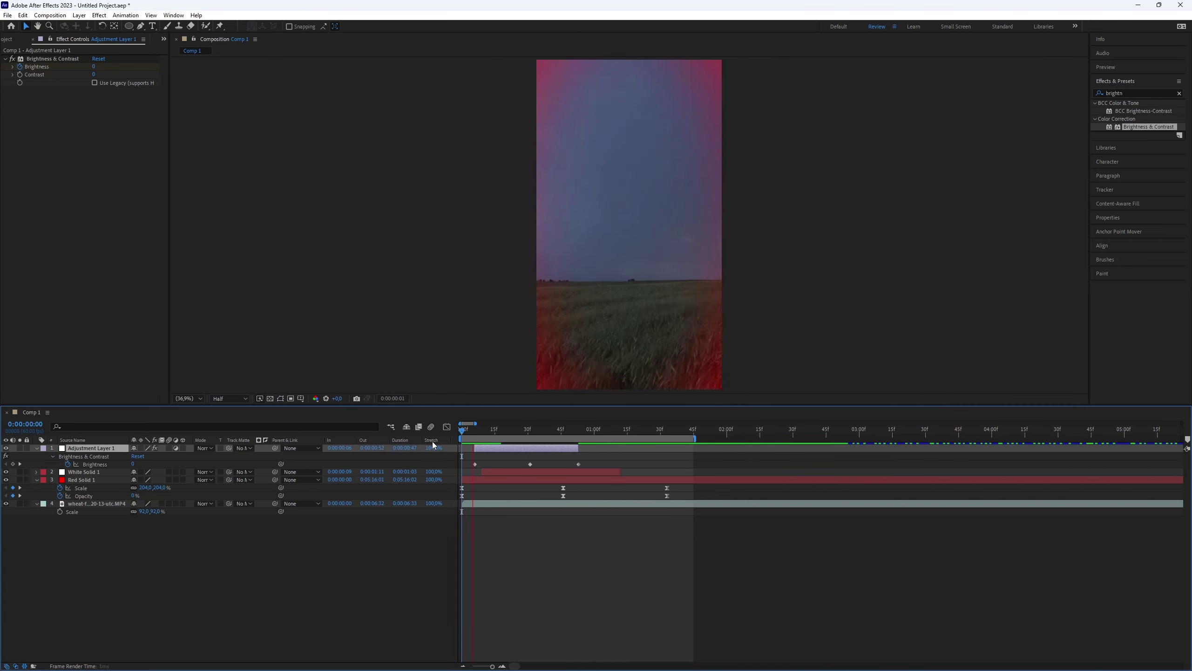